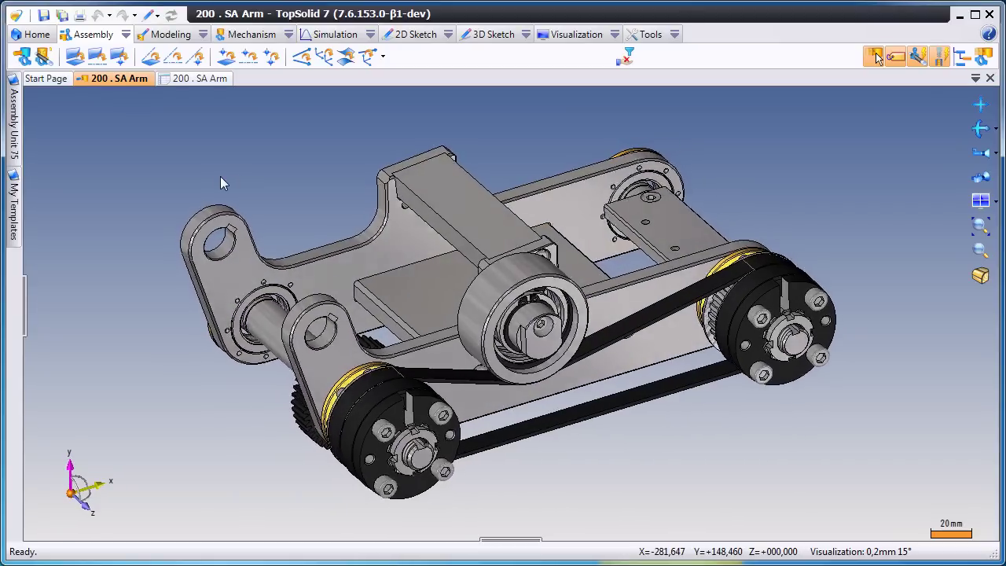
- Create a Draft from the SA Arm assembly and place a front main view on the sheet
right_click(128, 78)
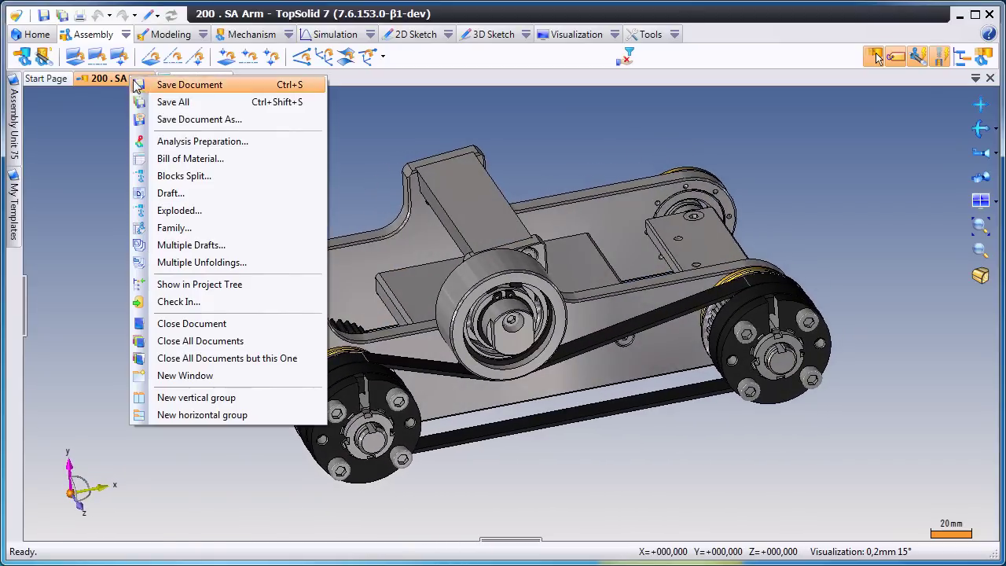
left_click(169, 192)
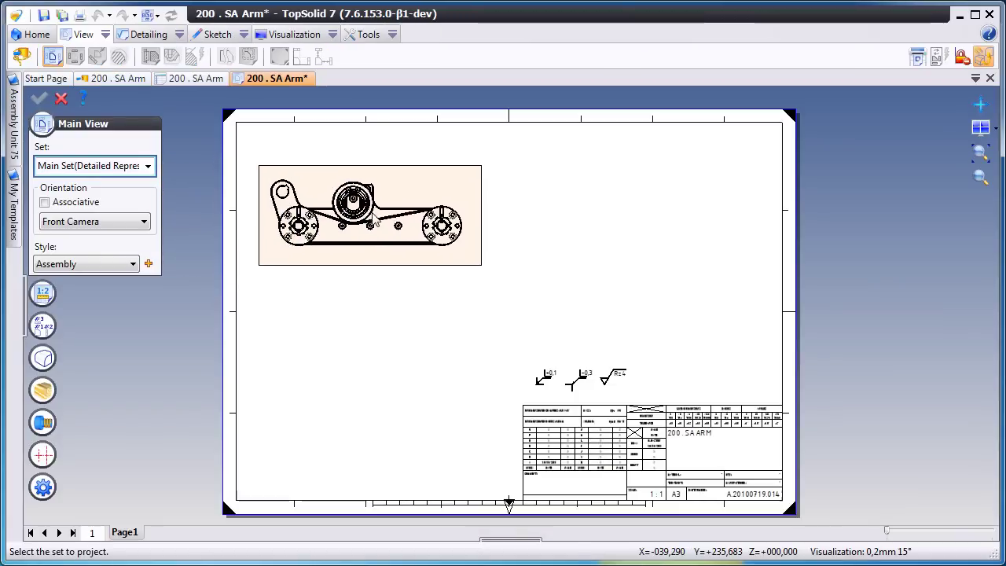
left_click(393, 217)
key("Up")
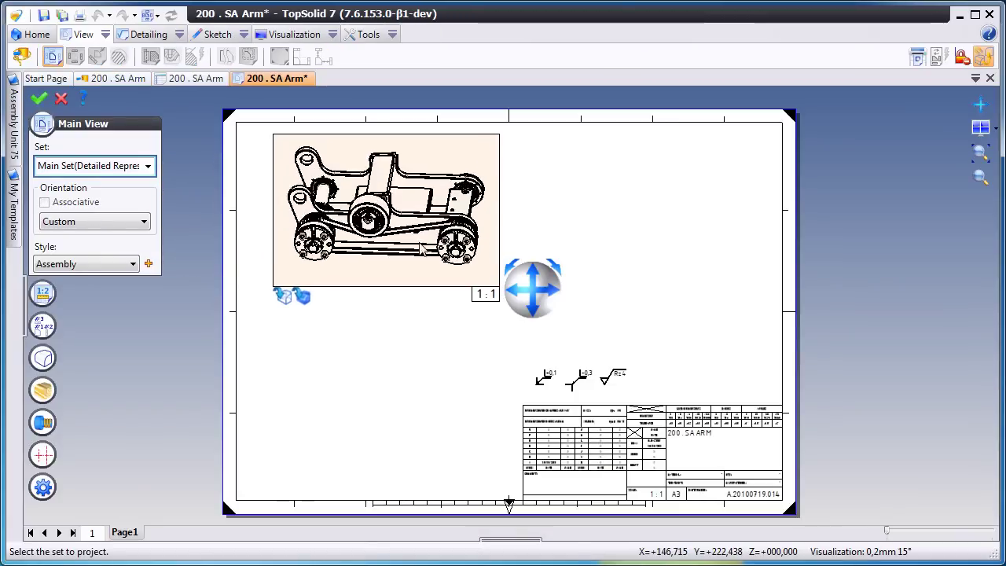
key("Down")
key("Down")
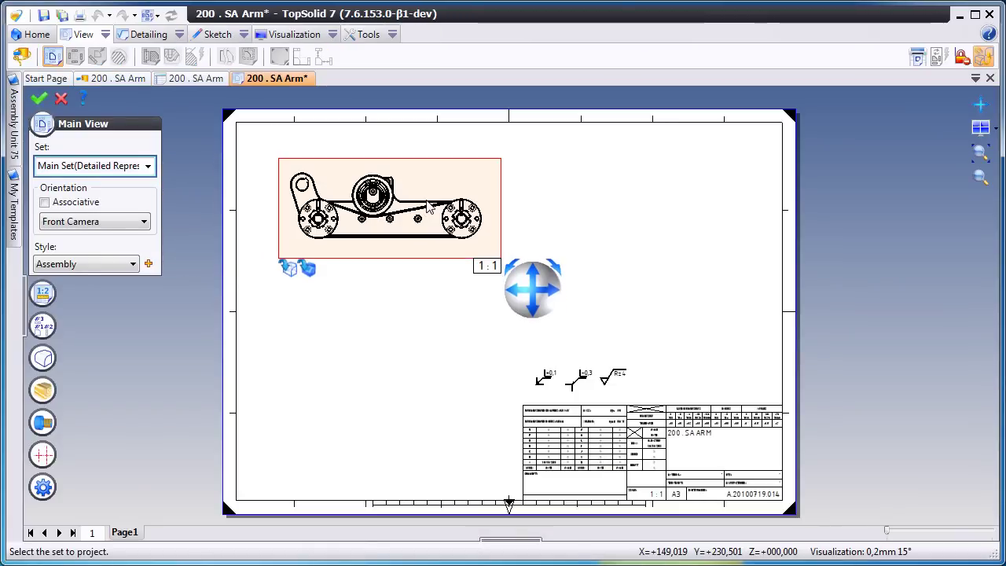
right_click(431, 206)
left_click(424, 199)
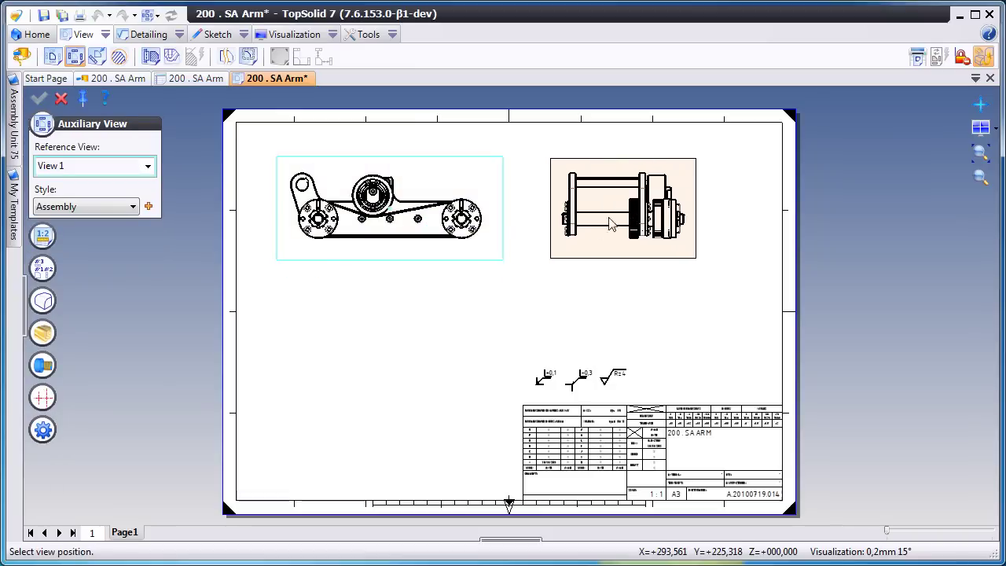
- Add projected side and bottom views, then delete the side view on the right
left_click(601, 230)
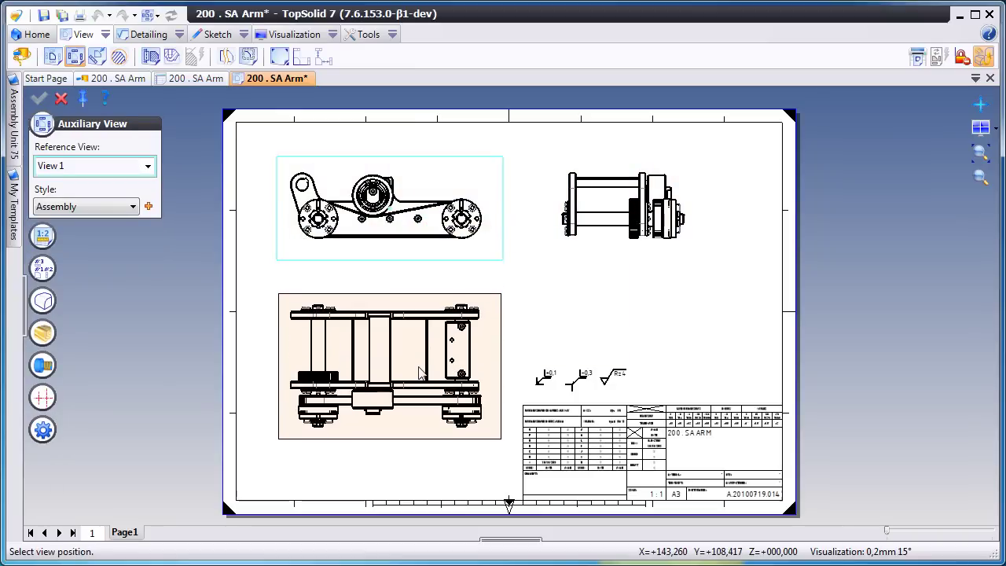
left_click(412, 361)
scroll(412, 361, "up", 5)
left_click(747, 337)
key("Delete")
scroll(482, 423, "up", 5)
- Add automatic centre axes to the front view
right_click(353, 203)
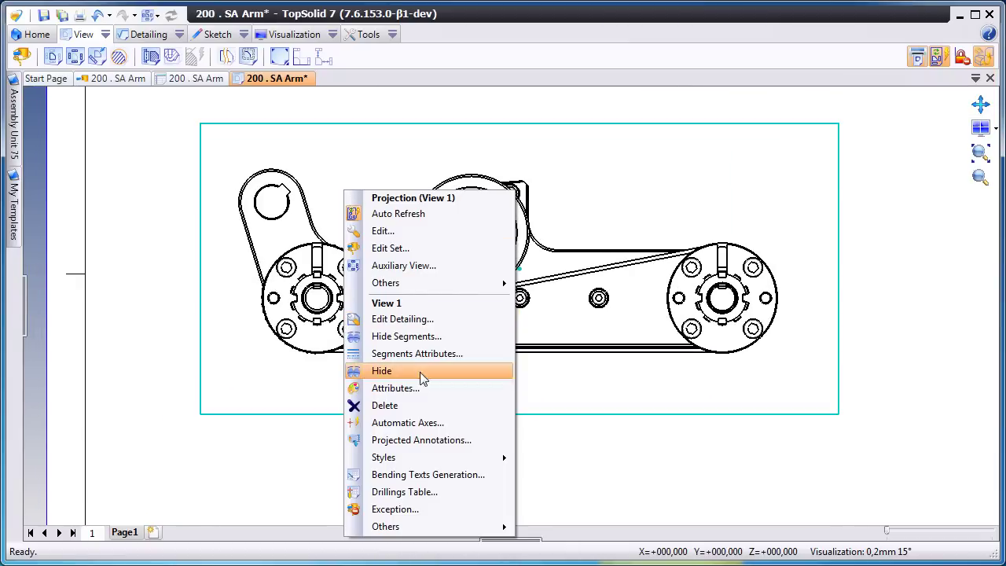
left_click(424, 422)
right_click(389, 440)
left_click(393, 438)
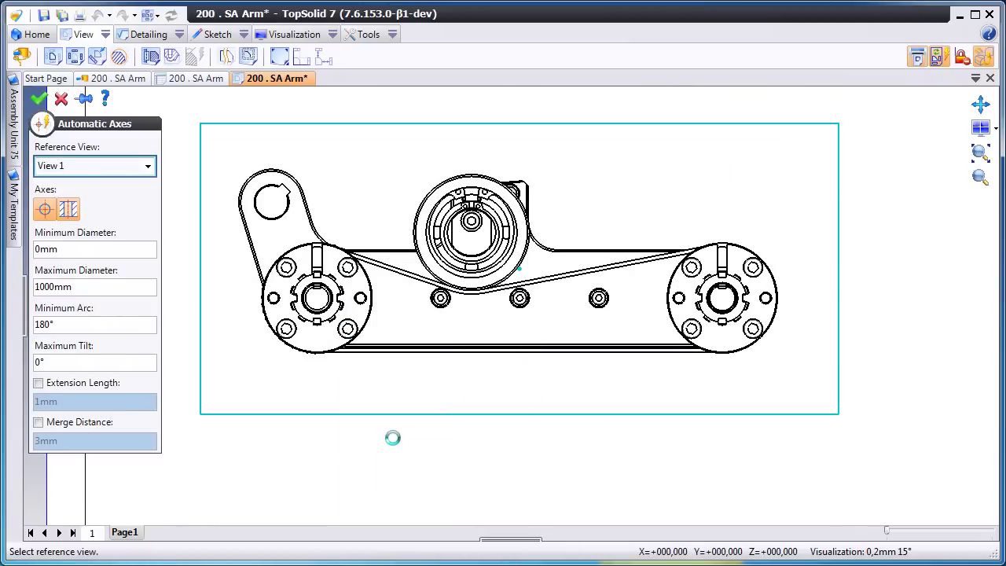
- Create section view A-A from a vertical line through the middle pulley and place it right
left_click(83, 35)
left_click(151, 56)
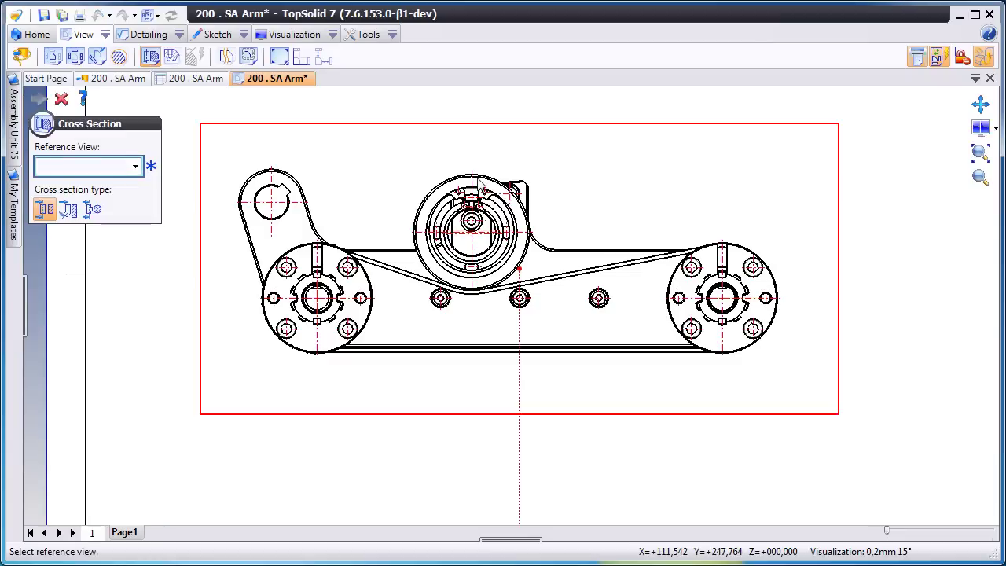
left_click(477, 187)
right_click(473, 191)
left_click(505, 175)
left_click(476, 189)
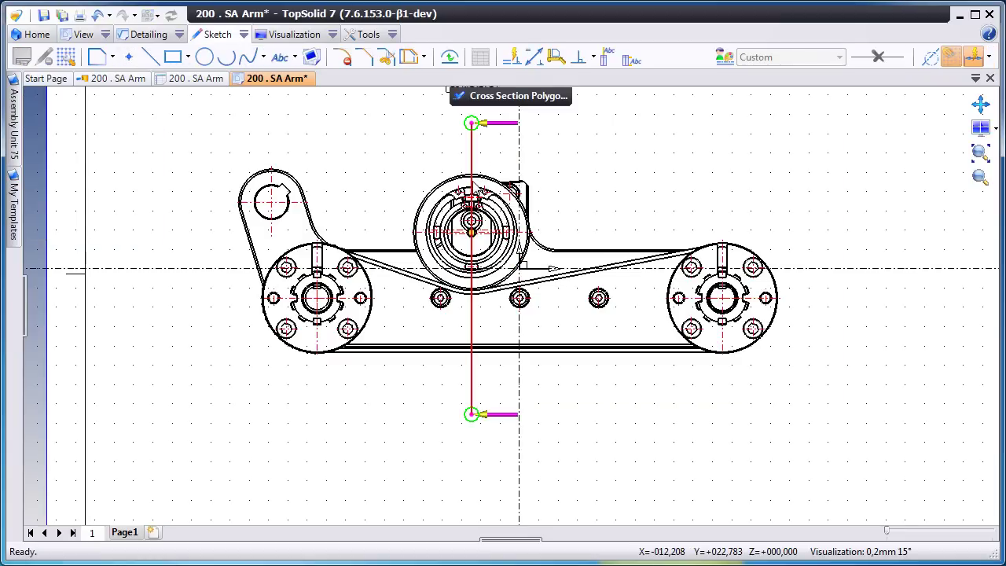
left_click(503, 123)
right_click(564, 153)
left_click(574, 160)
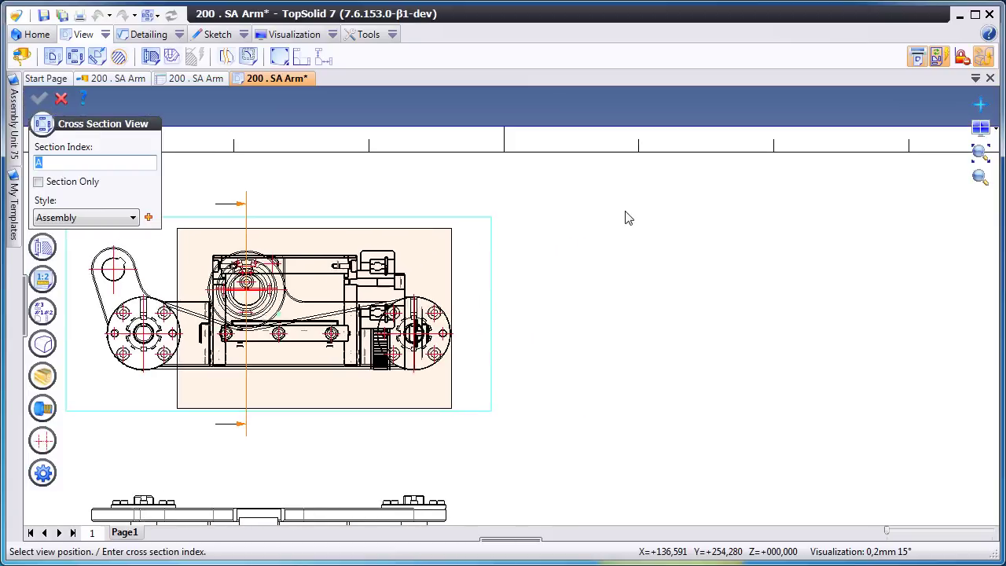
left_click(718, 213)
right_click(717, 195)
left_click(719, 195)
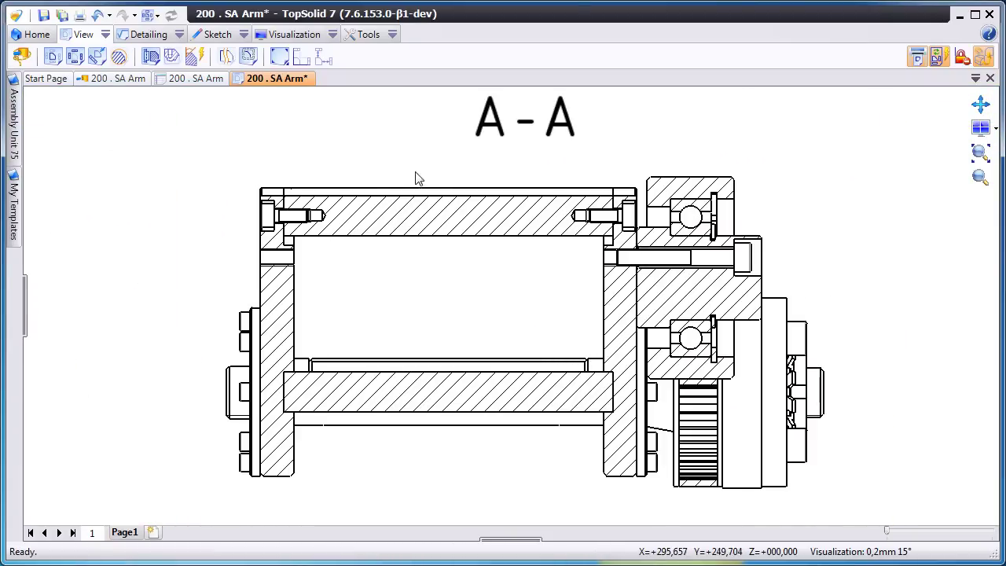
- Add automatic centre-line axes to section view A-A and hatch View 4 at 45°
right_click(394, 182)
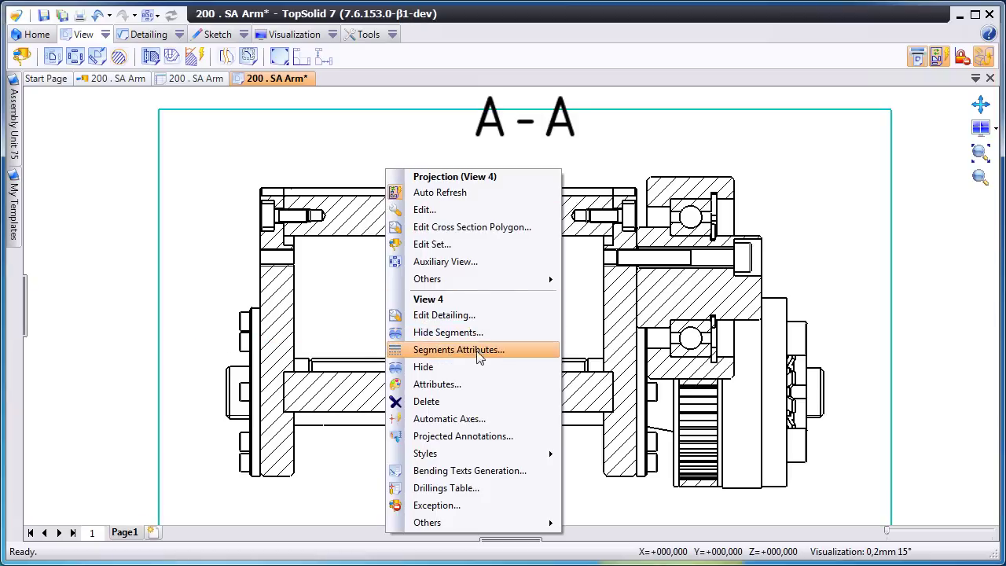
left_click(495, 419)
right_click(438, 260)
left_click(444, 265)
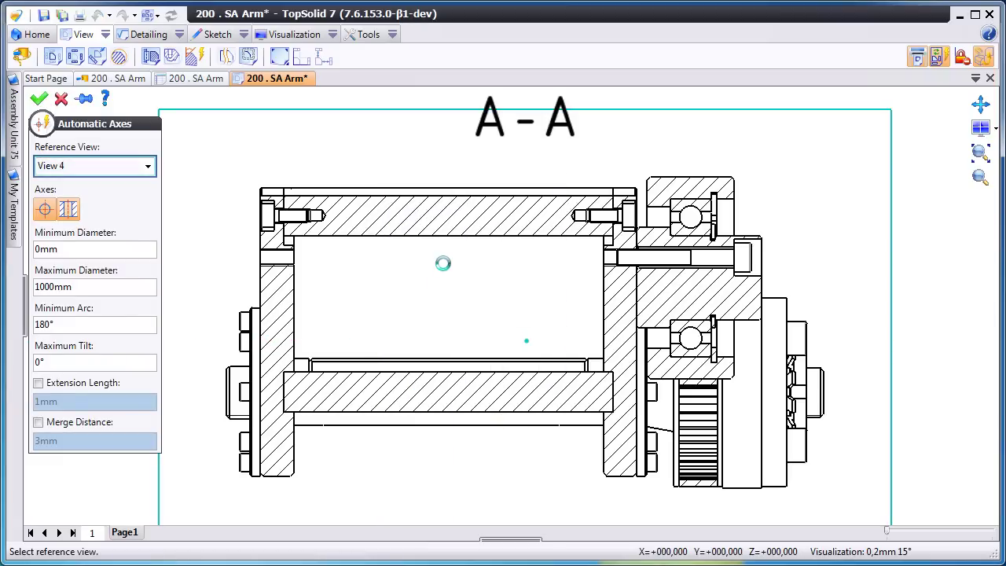
left_click(195, 57)
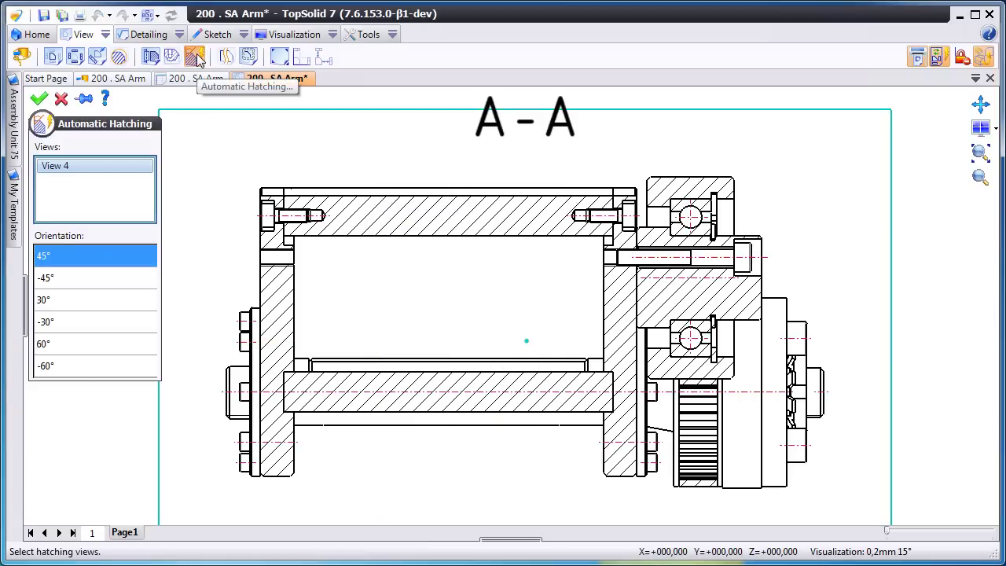
left_click(39, 99)
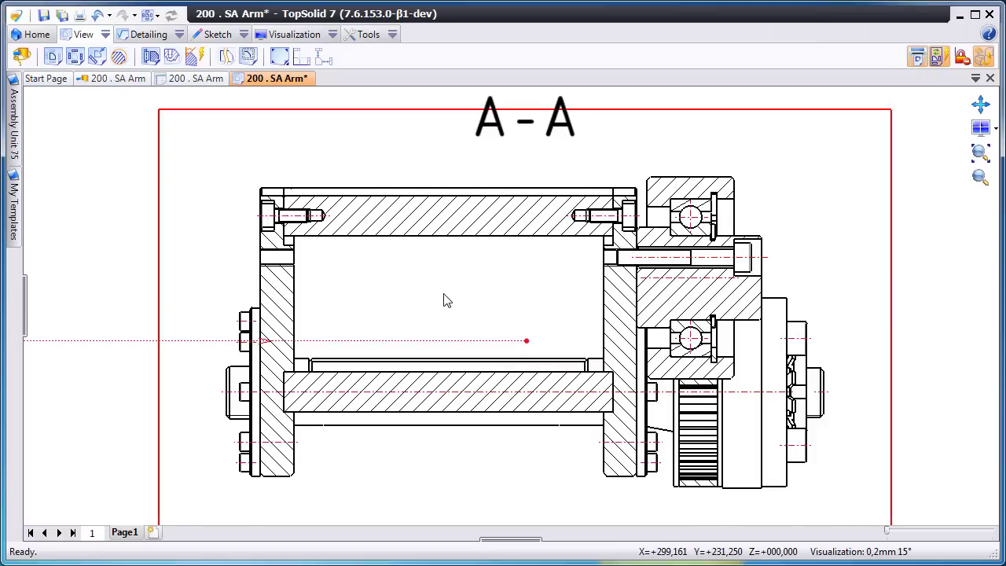
- Dimension section A-A with the 92 inner span and the 10 left wall thickness
left_click(149, 35)
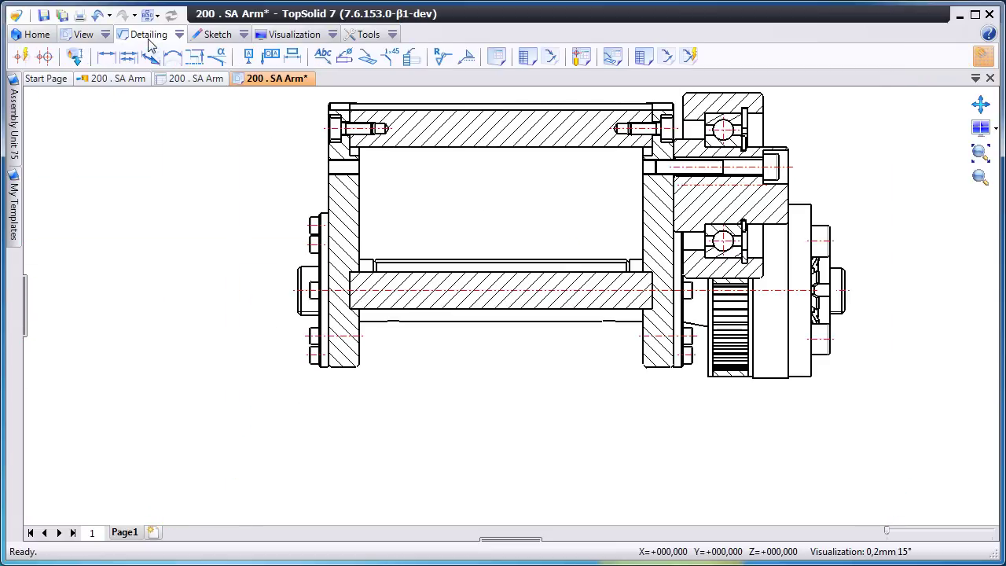
left_click(105, 57)
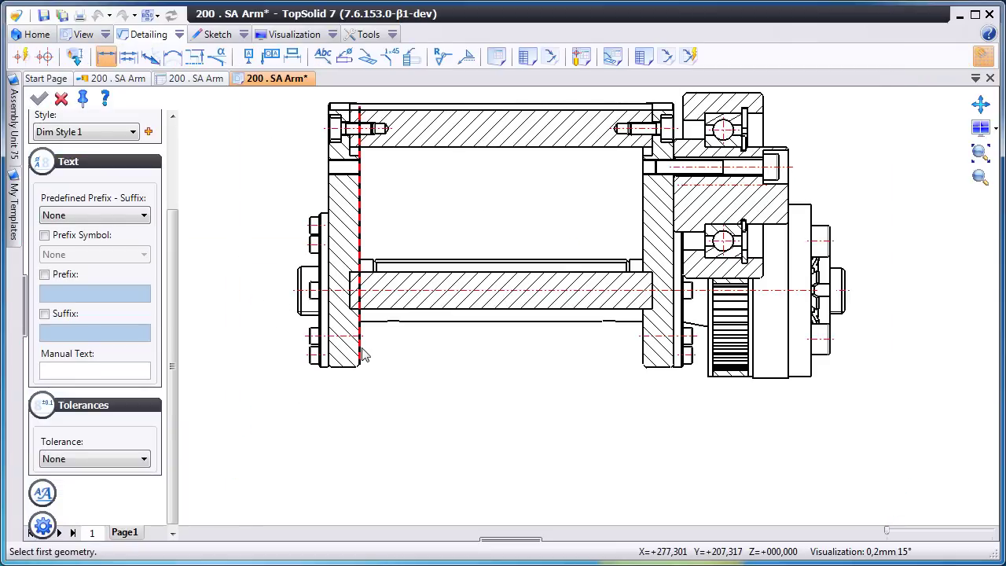
left_click(361, 353)
left_click(642, 345)
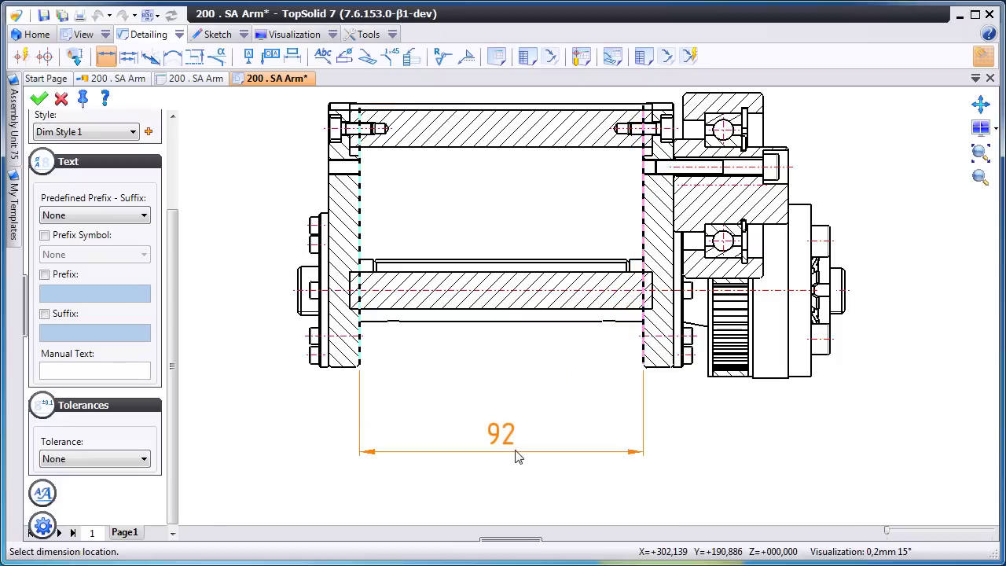
left_click(513, 464)
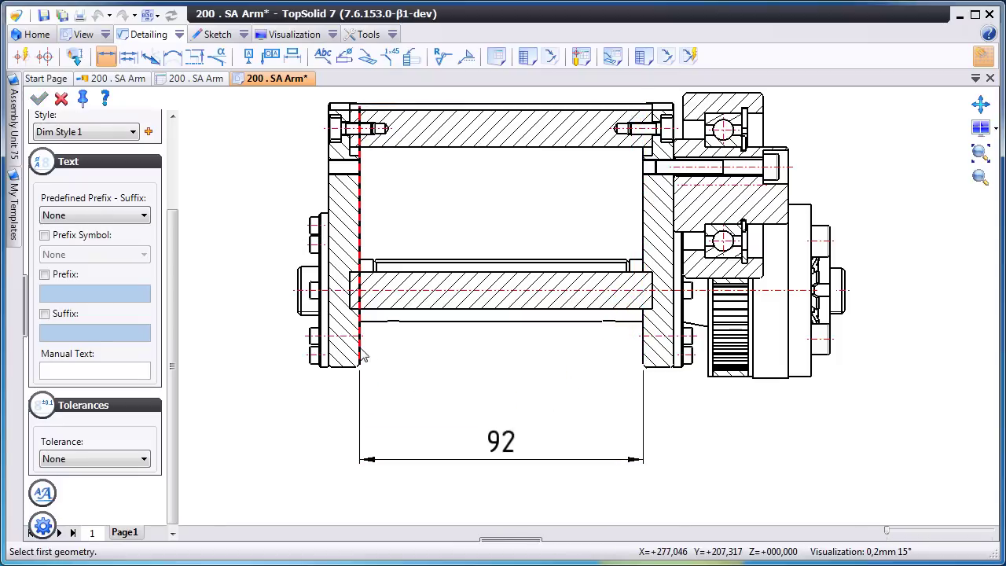
left_click(360, 354)
left_click(339, 391)
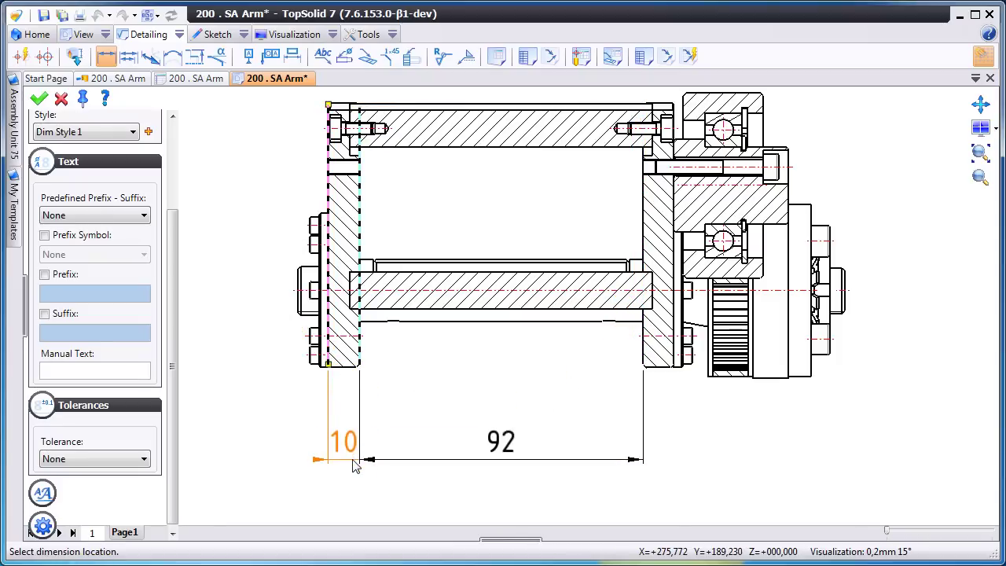
left_click(354, 464)
- Move the 10 dimension text out to the left of the wall
right_click(322, 391)
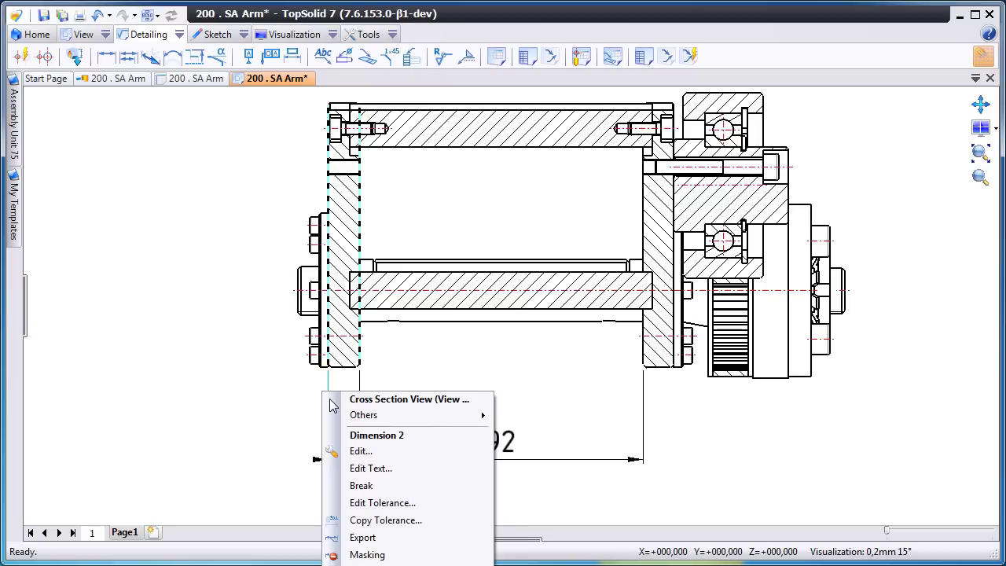
left_click(392, 411)
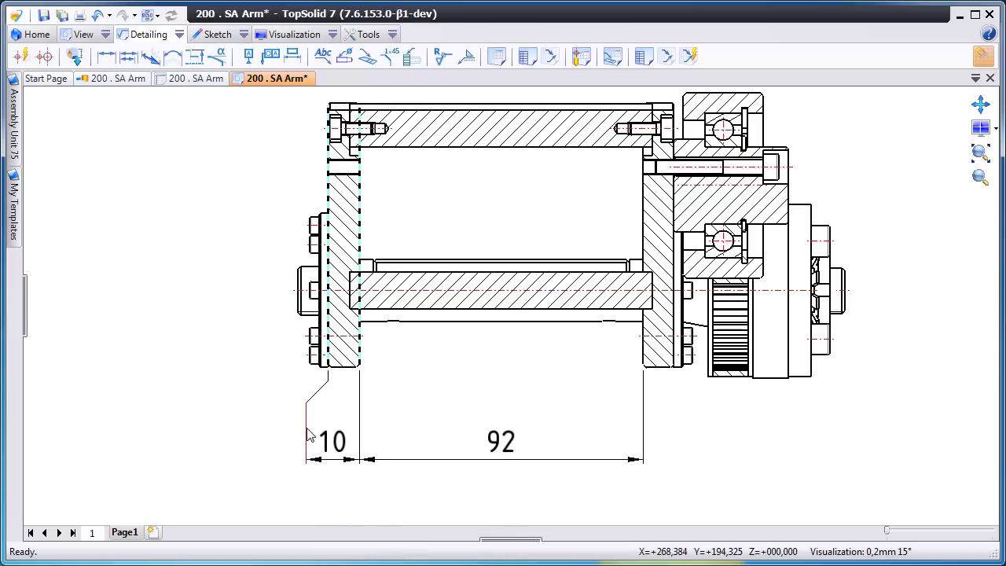
left_click(250, 430)
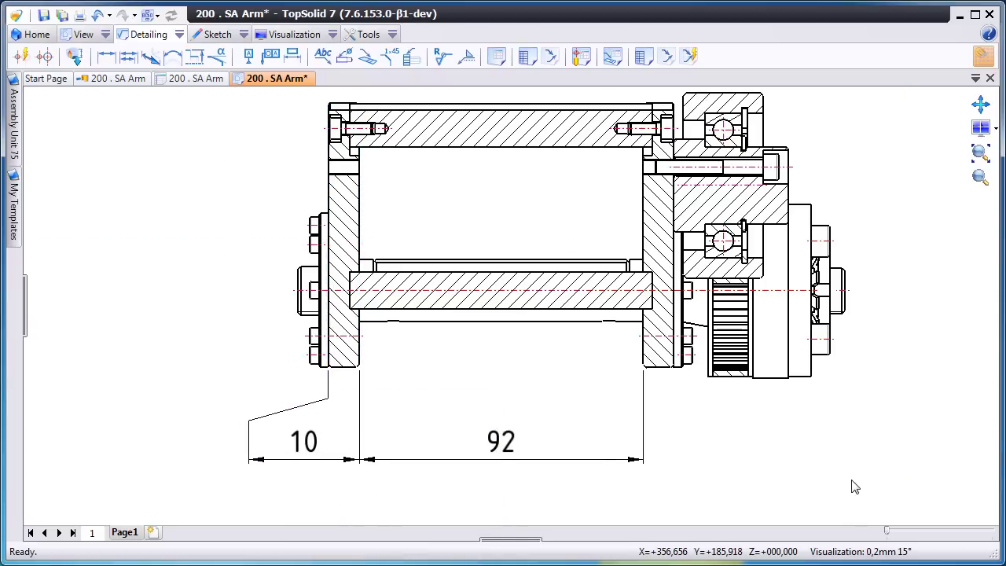
- Start a local cross section on the front view with a closed spline outline around the housing
scroll(855, 487, "down", 4)
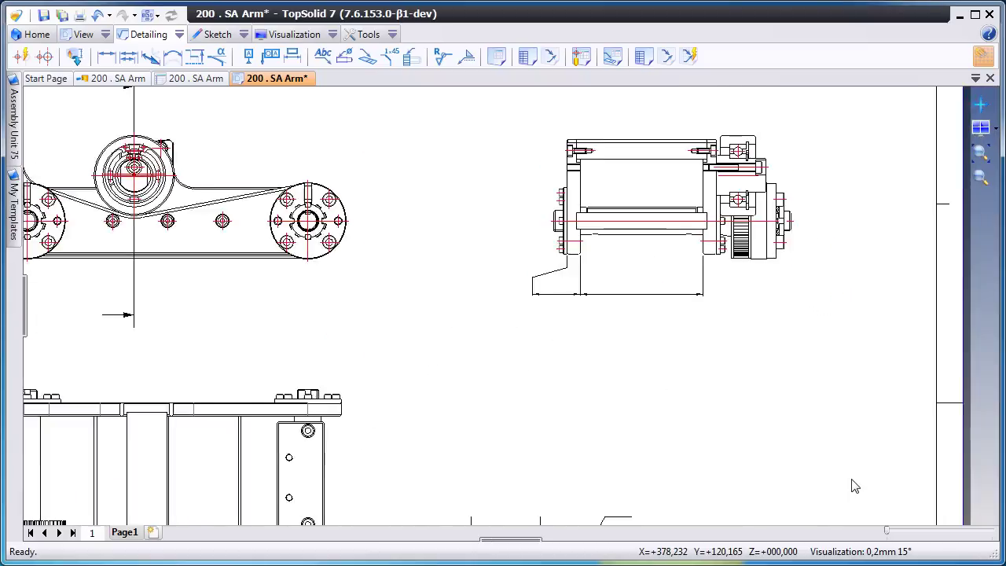
scroll(849, 482, "up", 4)
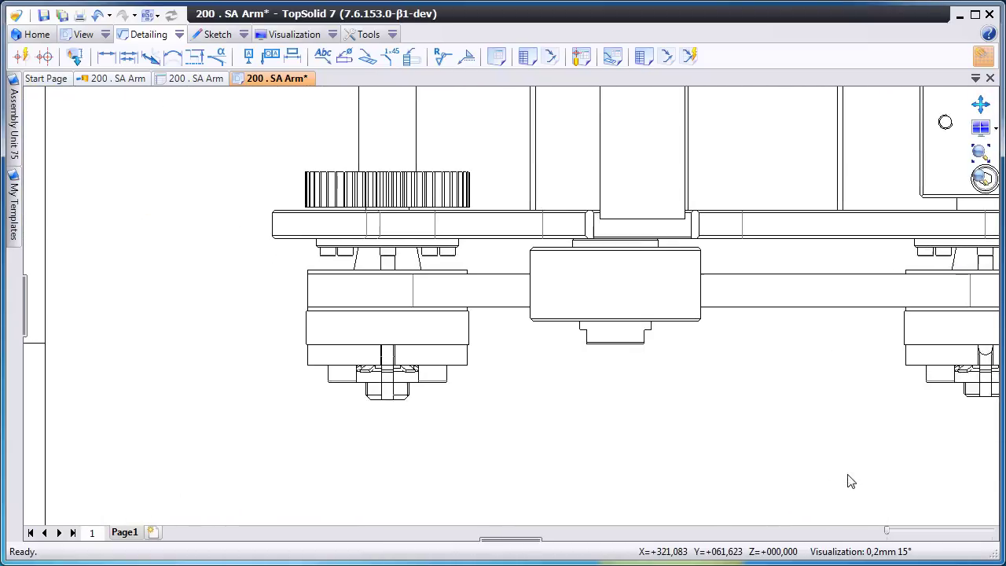
scroll(850, 481, "up", 2)
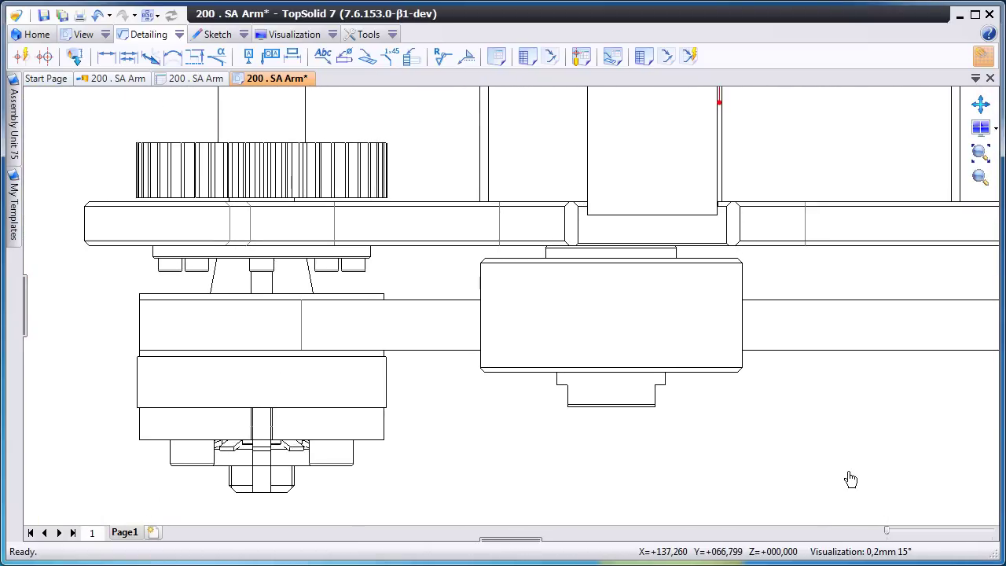
left_click(84, 35)
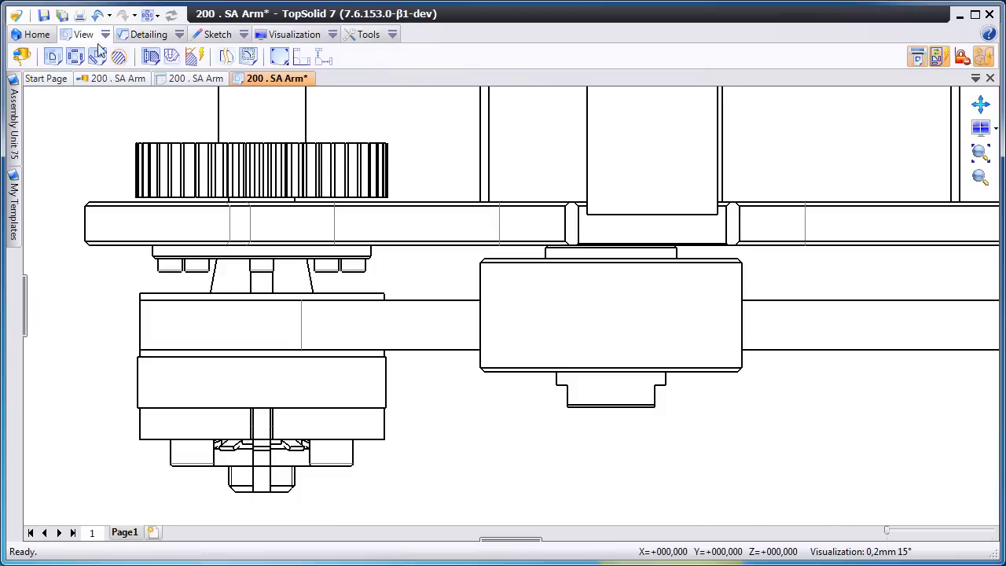
left_click(173, 61)
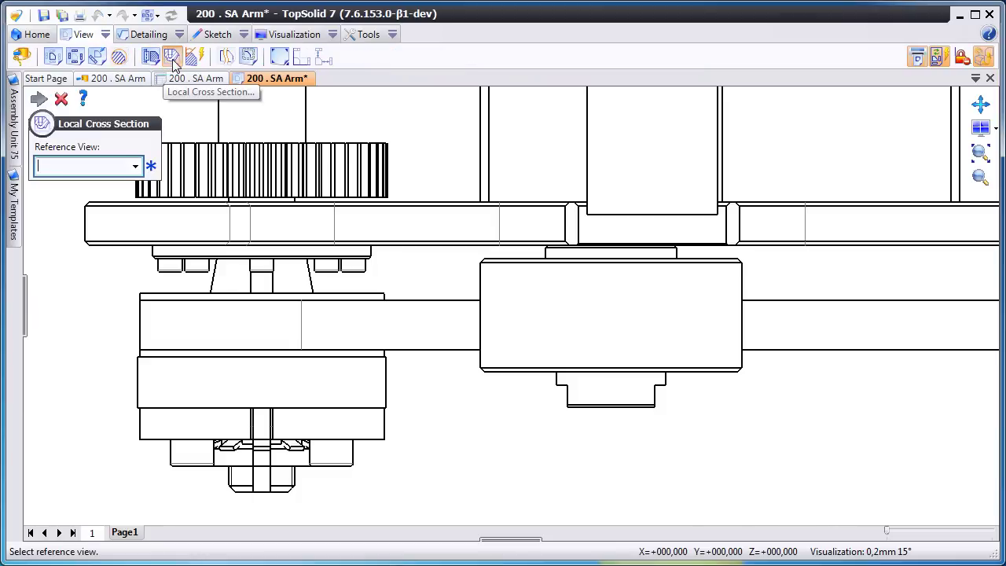
left_click(528, 315)
left_click(536, 469)
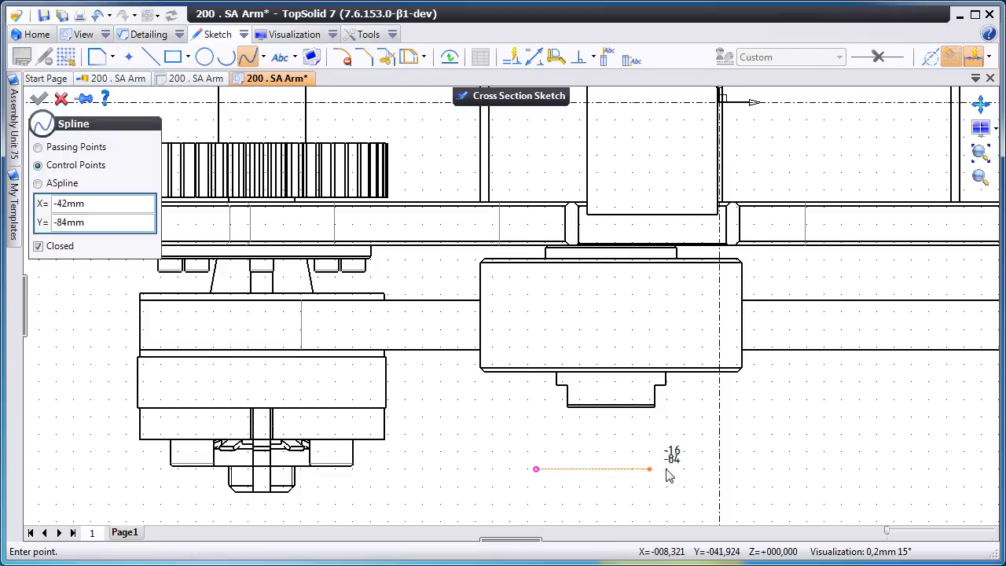
left_click(798, 330)
left_click(692, 225)
left_click(518, 216)
left_click(414, 372)
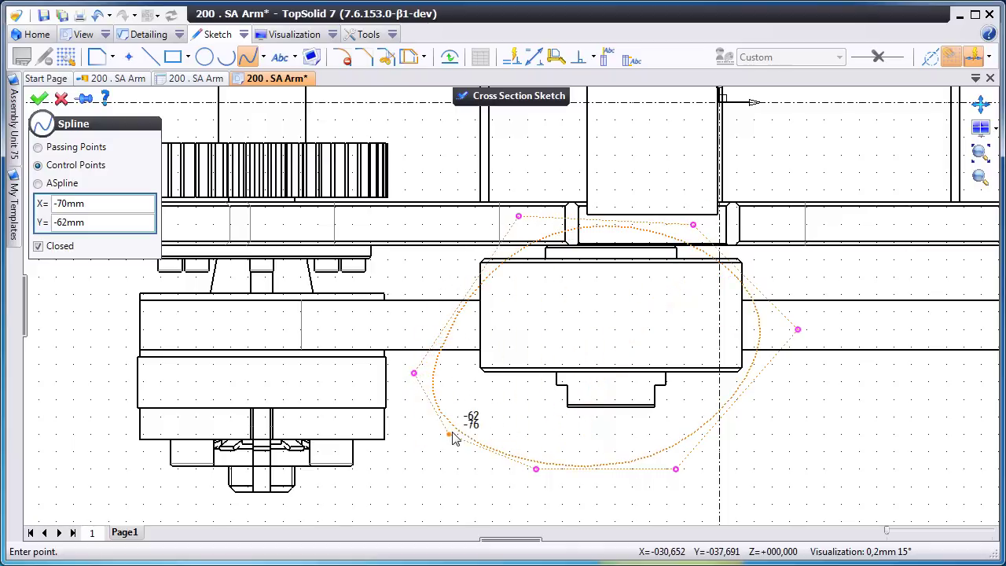
left_click(448, 432)
right_click(393, 419)
left_click(423, 425)
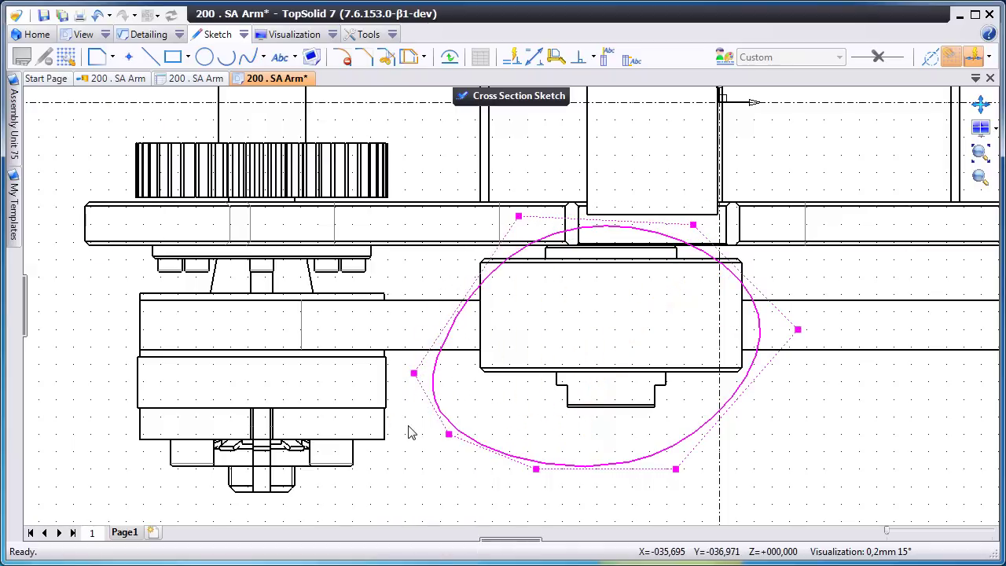
- Drag the outline points to enclose more of the housing and create the hatched local section
left_click_drag(518, 216, 474, 172)
left_click_drag(692, 224, 773, 204)
left_click_drag(683, 476, 694, 488)
left_click(532, 99)
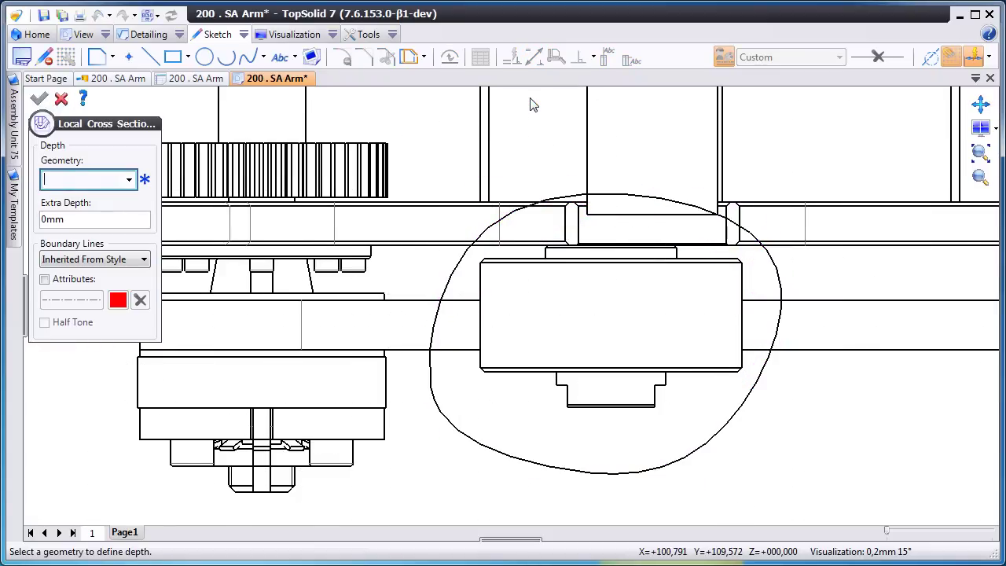
right_click(509, 314)
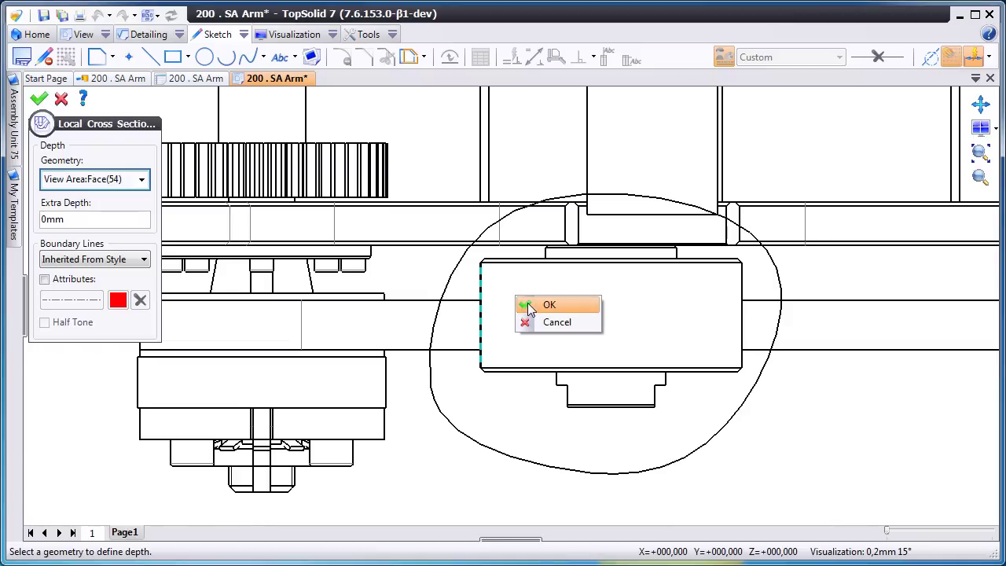
left_click(531, 302)
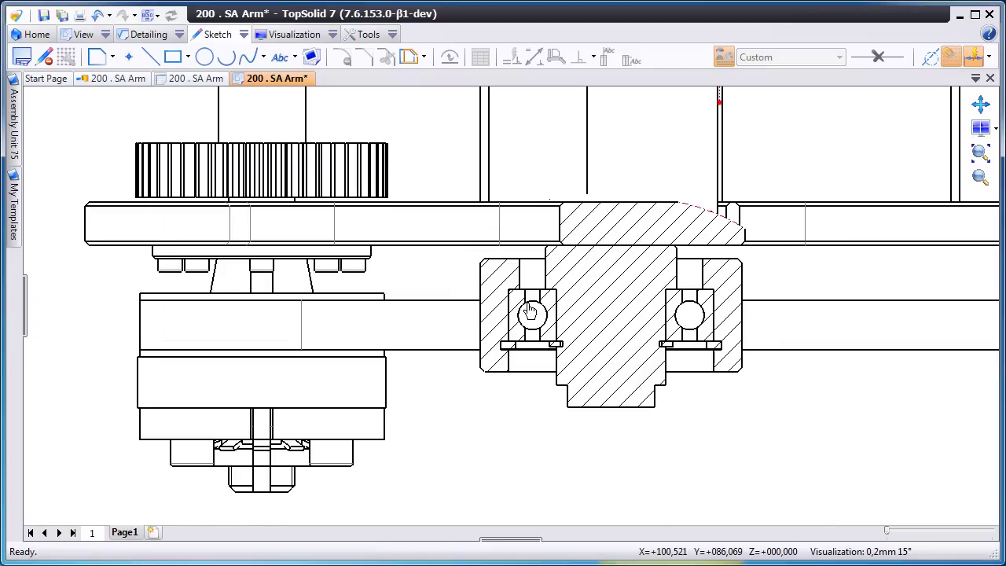
scroll(390, 177, "up", 1)
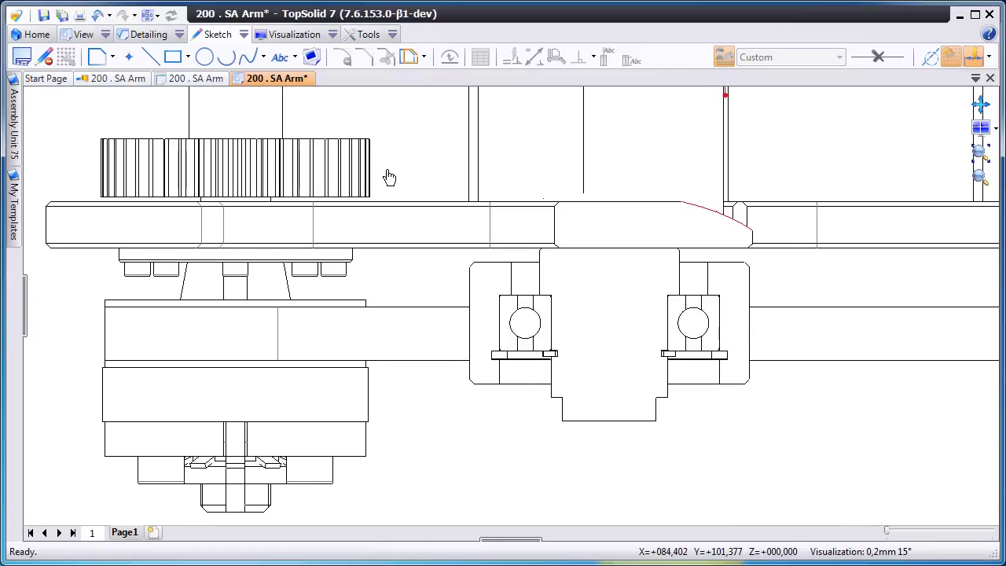
- Open the view's section cut exceptions and widen the Source column to read part names
right_click(510, 112)
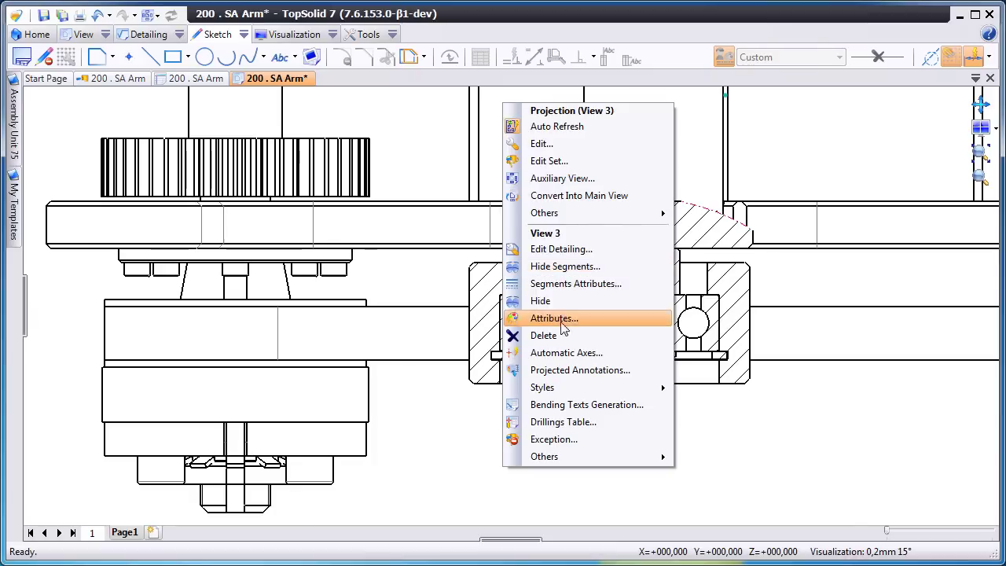
left_click(577, 438)
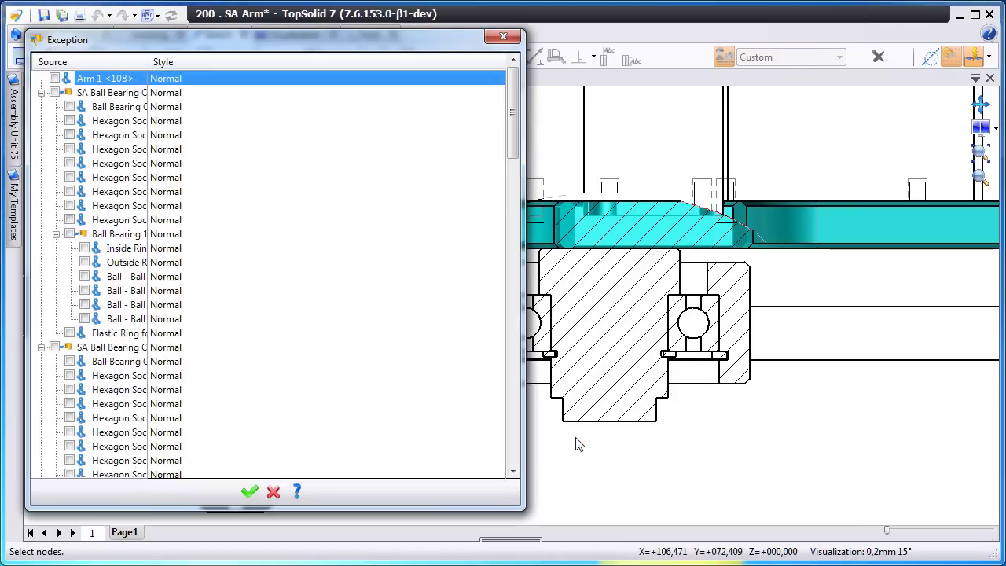
left_click(644, 334)
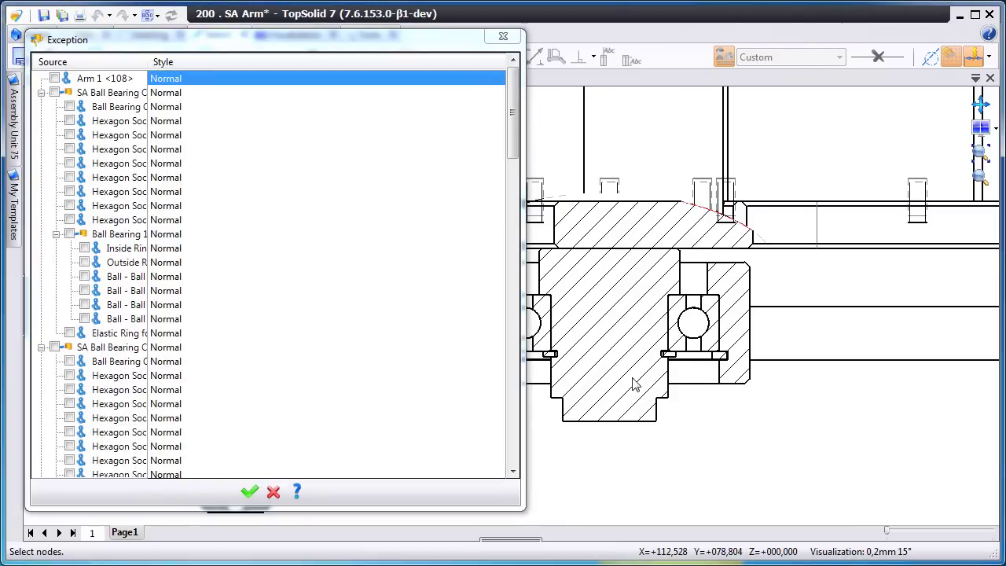
left_click_drag(513, 139, 535, 419)
left_click_drag(147, 62, 269, 63)
- Set the belt stretcher's Excentric <7482> part to Don't Cut and apply the exception
left_click(160, 266)
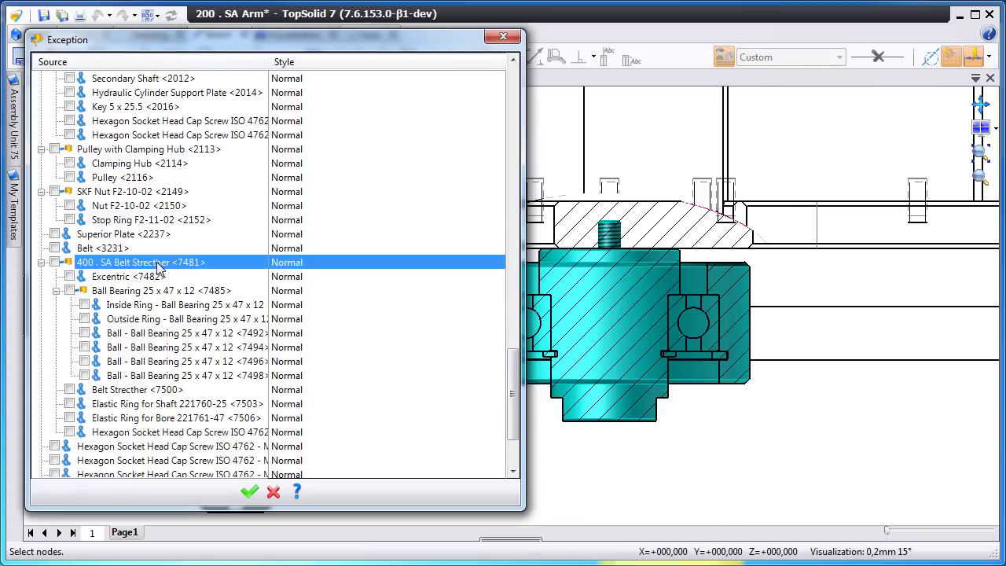
key("Down")
key("Down")
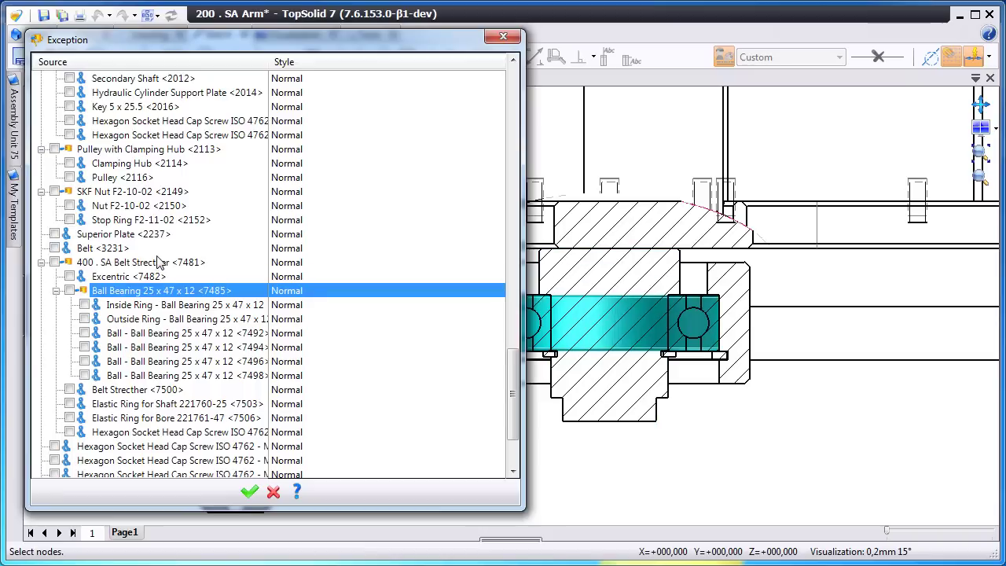
key("Up")
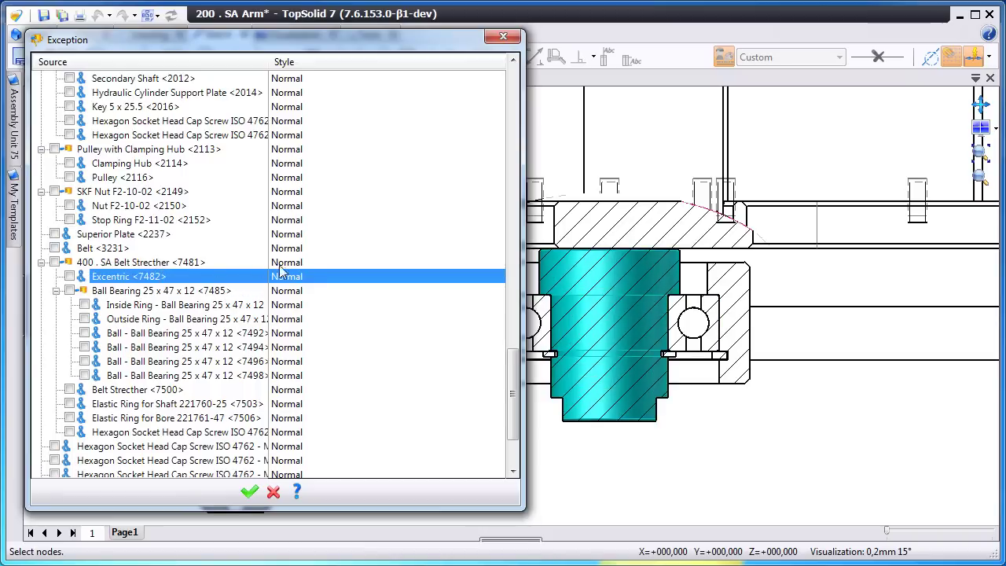
left_click(320, 284)
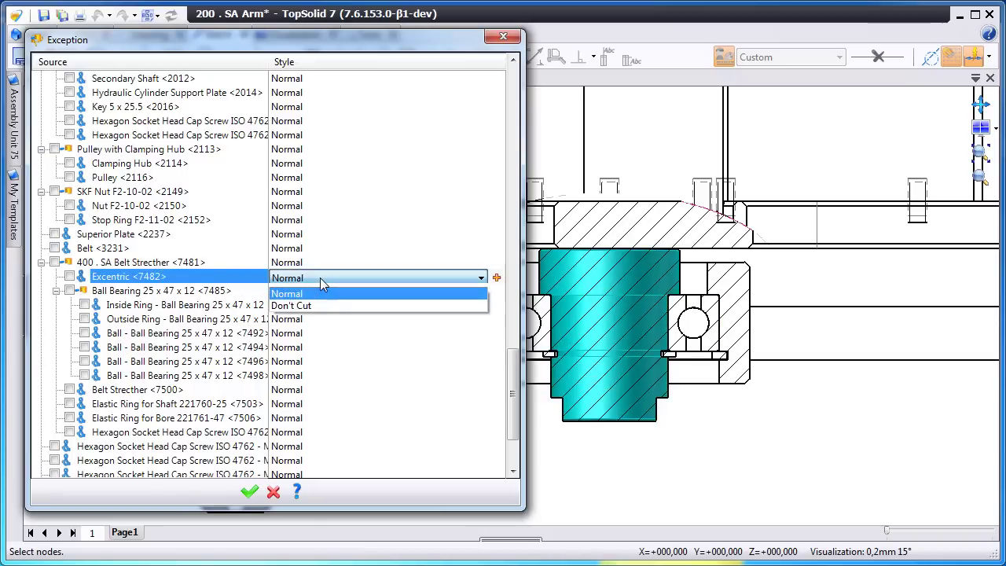
left_click(319, 305)
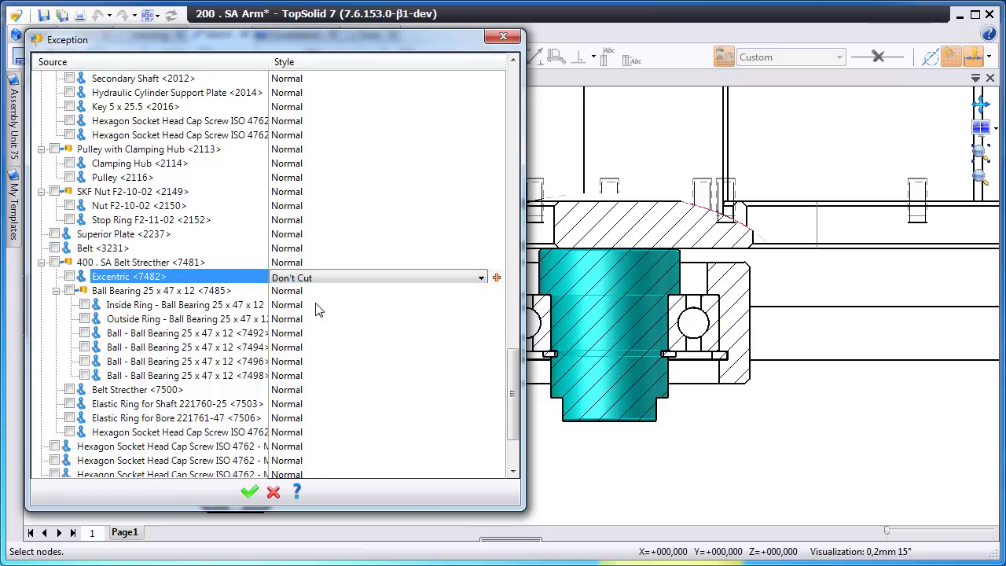
left_click(250, 492)
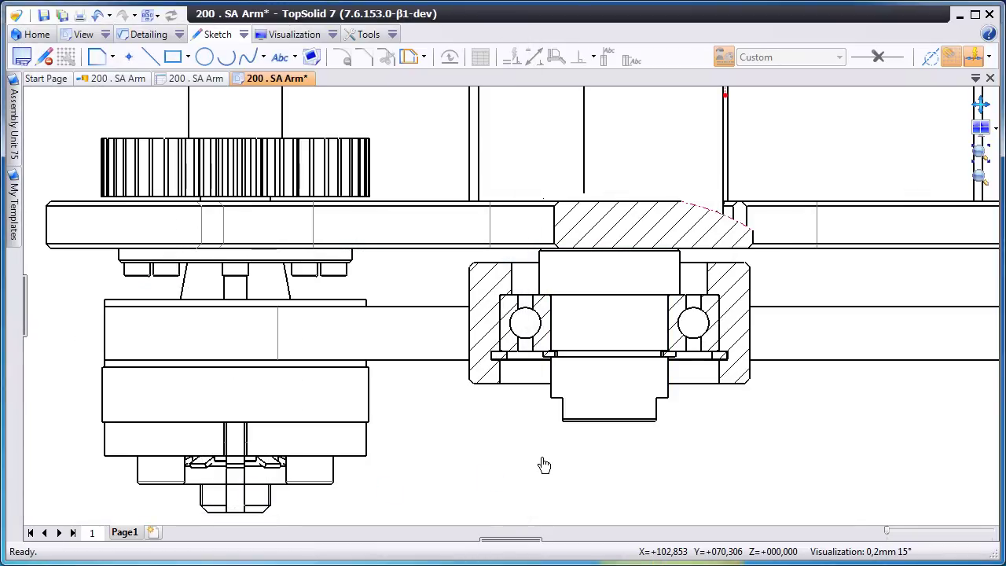
scroll(542, 465, "up", 3)
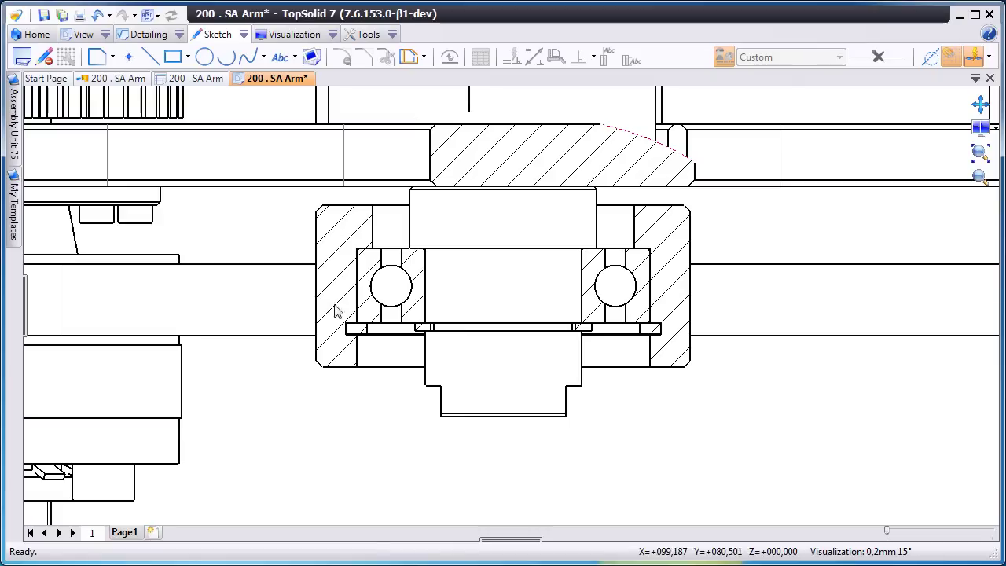
left_click(150, 34)
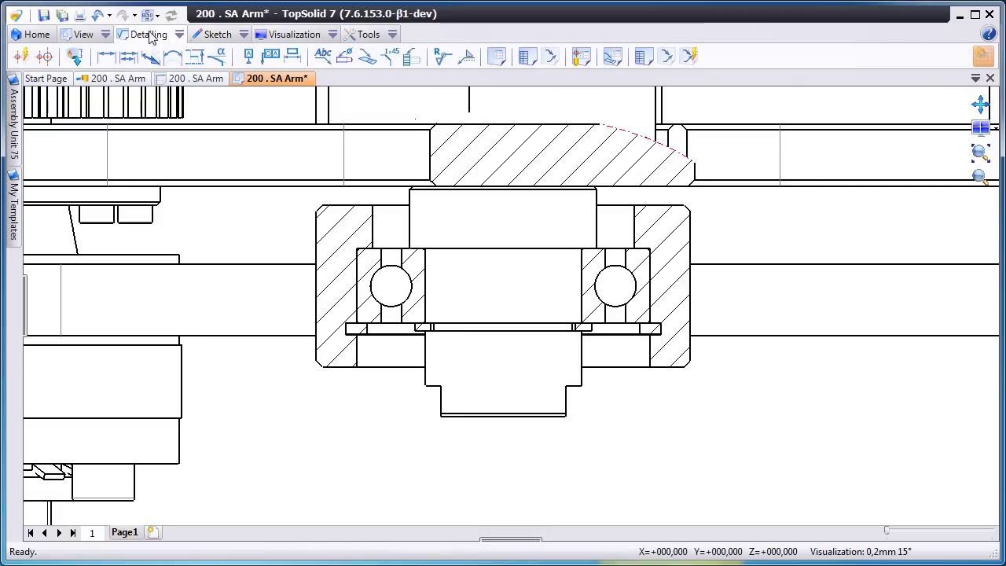
- Add centre marks on the bearing balls and a centre axis between the housing's side edges
left_click(44, 56)
left_click(45, 167)
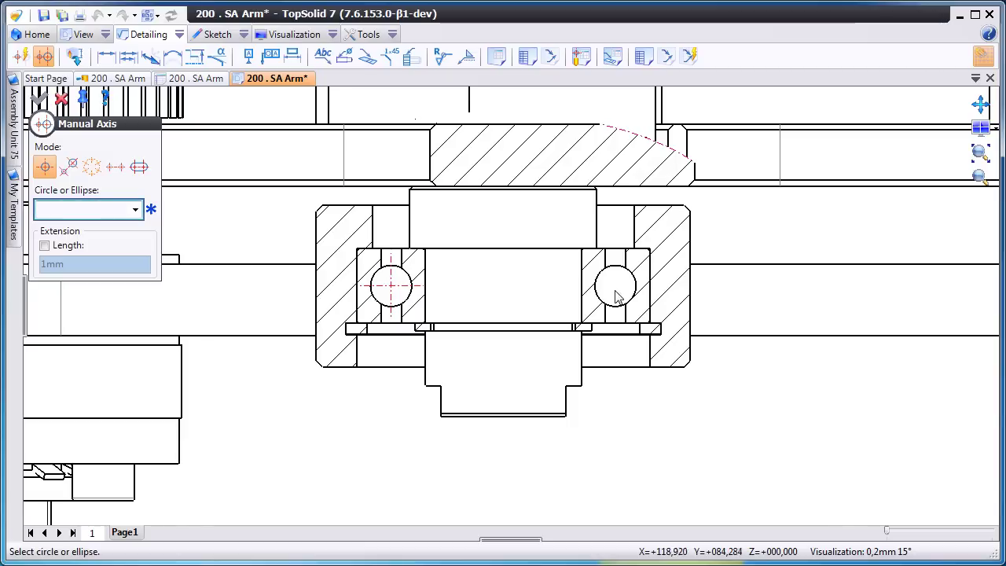
left_click(73, 170)
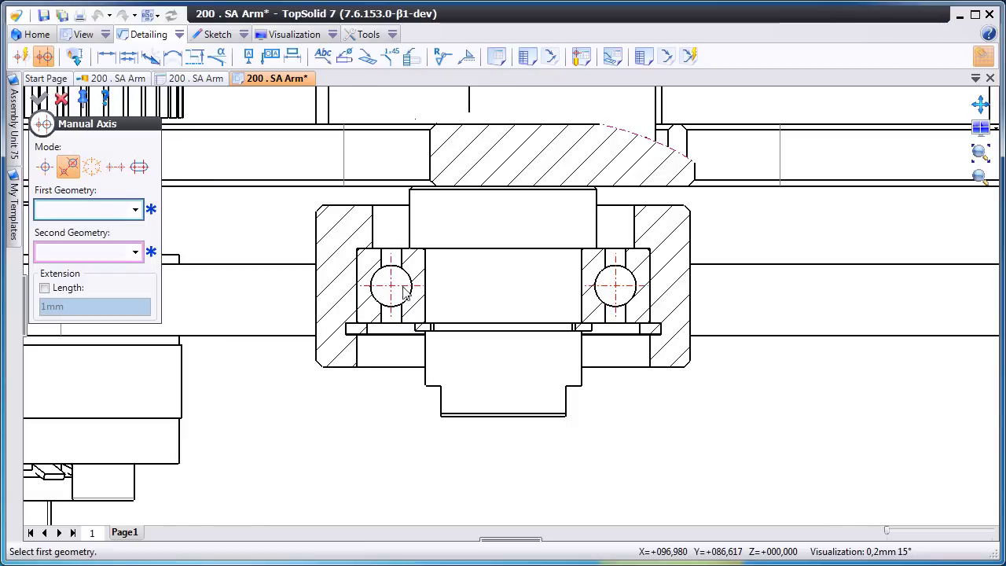
left_click(318, 290)
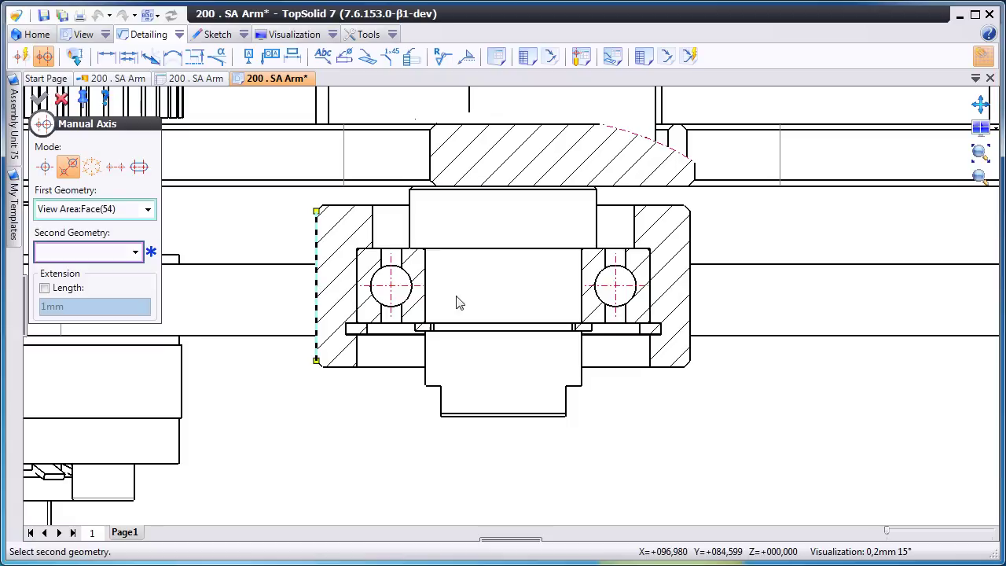
left_click(692, 308)
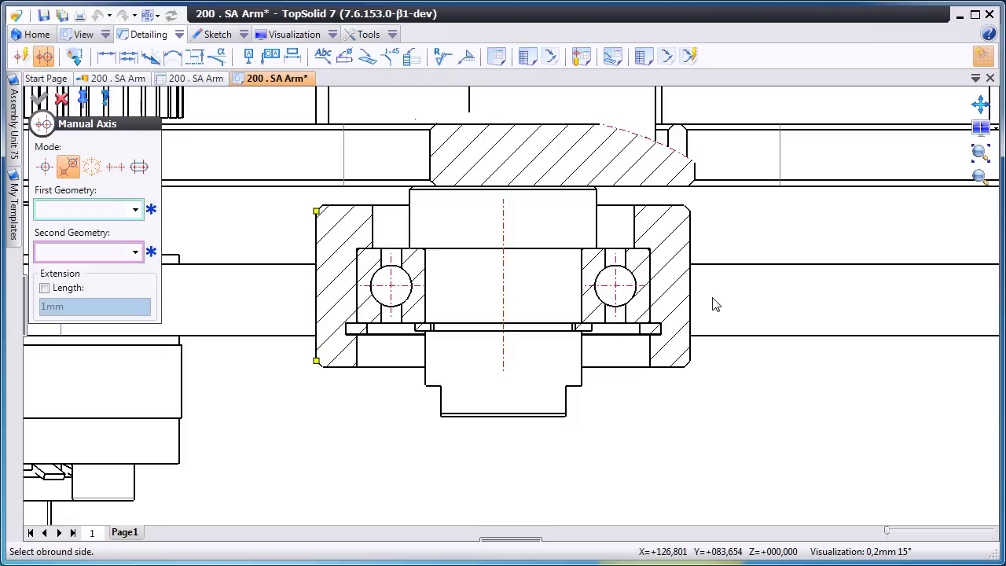
key("Escape")
- Extend the housing's centre axis to the central part's top and bottom edges
right_click(503, 201)
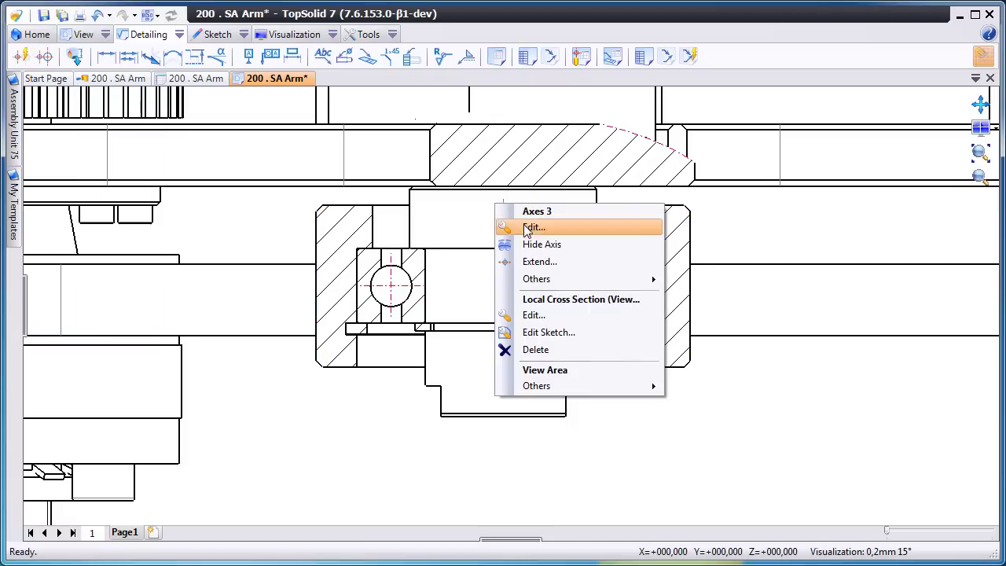
left_click(570, 262)
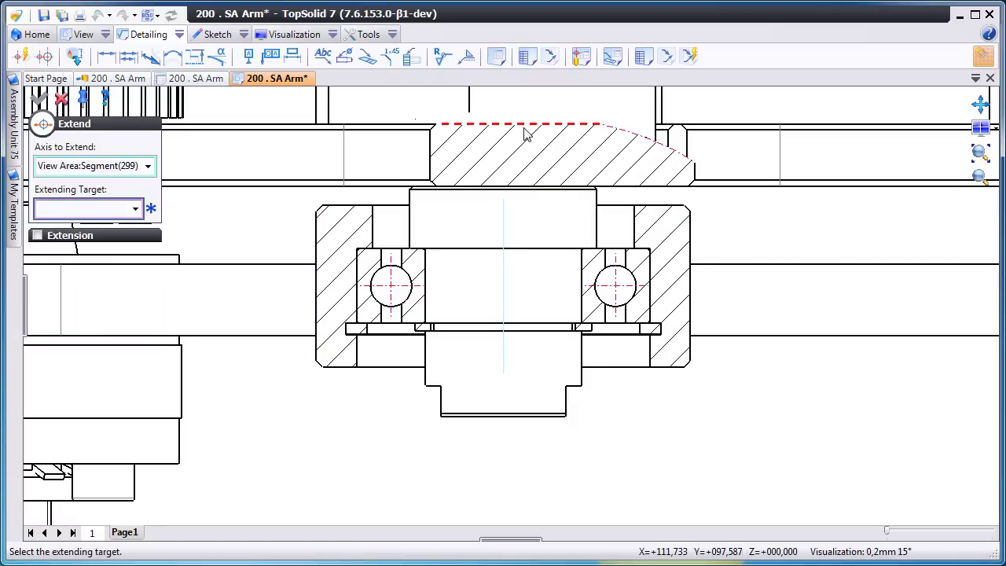
left_click(531, 186)
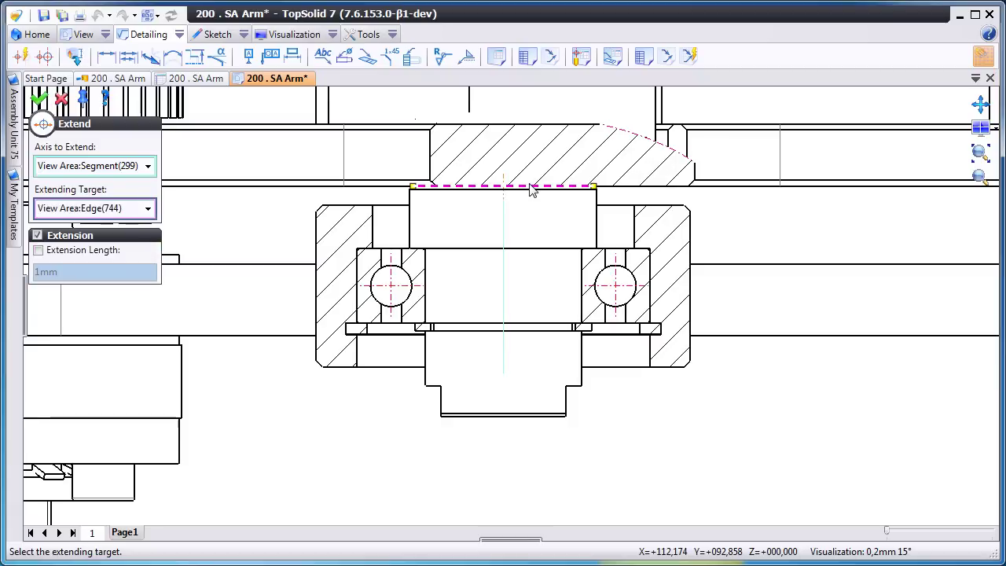
right_click(467, 213)
left_click(481, 221)
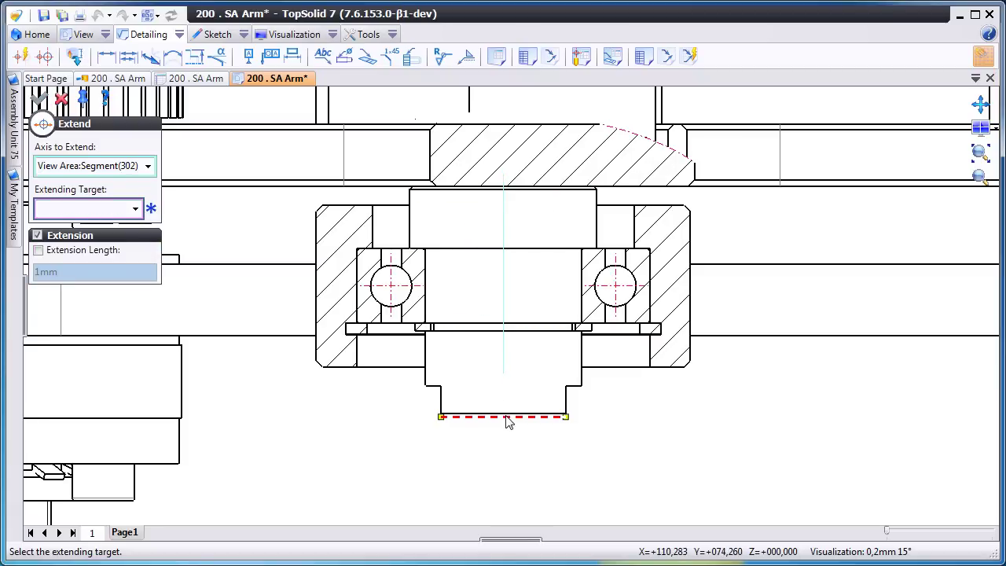
right_click(548, 442)
left_click(555, 442)
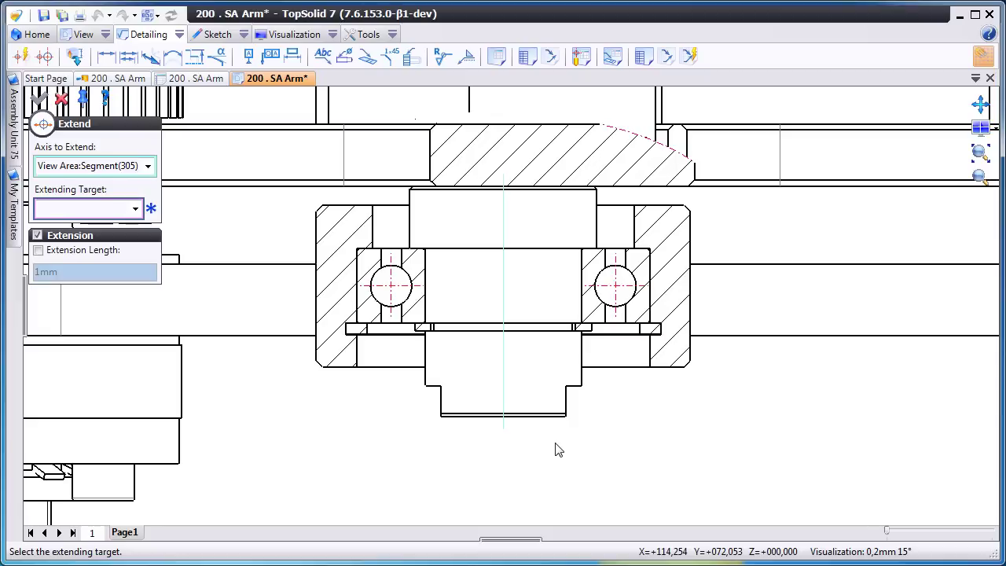
key("Escape")
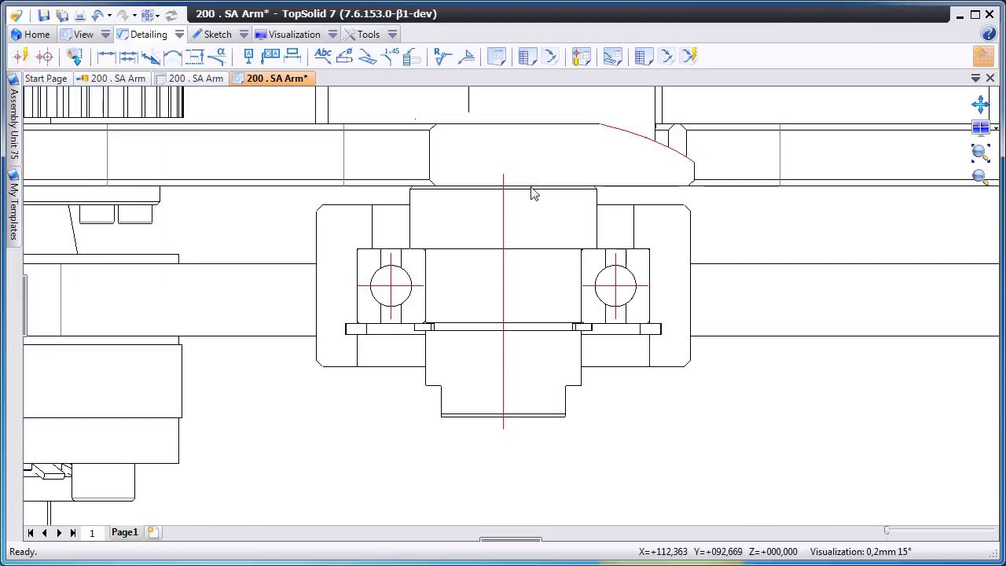
- Change the bearing housing hatching to a custom pattern with 1mm spacing at -45°
right_click(350, 223)
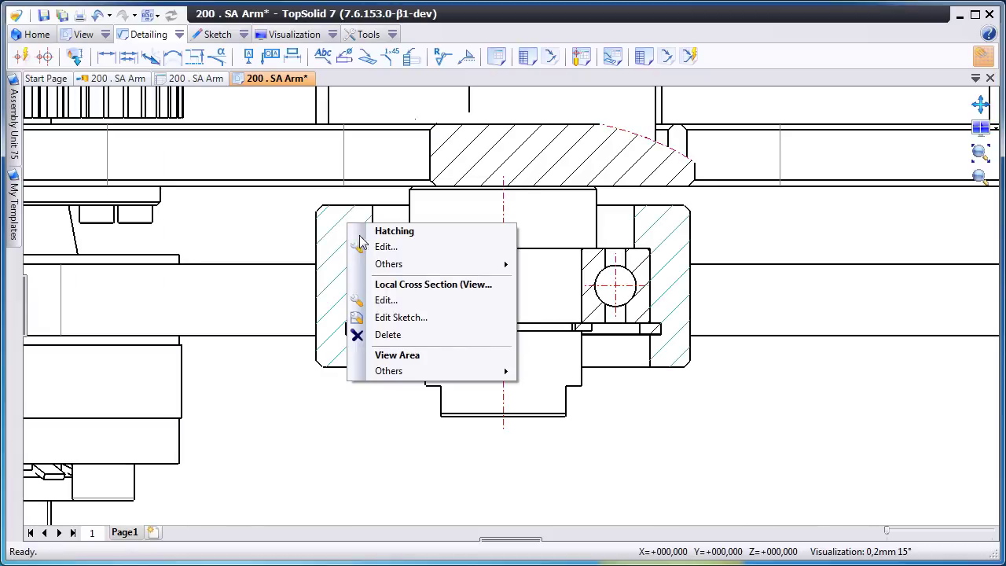
left_click(390, 249)
left_click(69, 192)
left_click(78, 226)
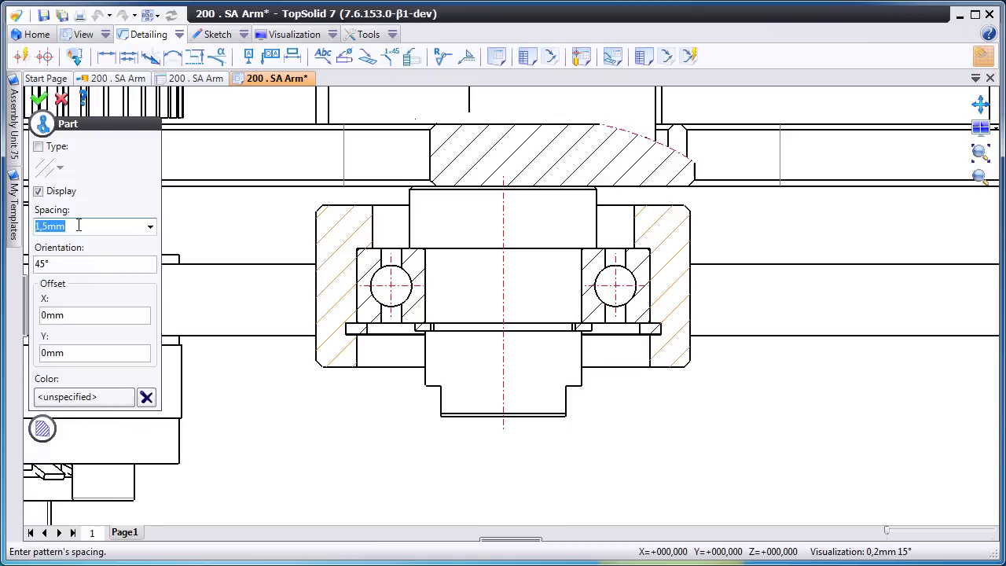
type("1")
key("Tab")
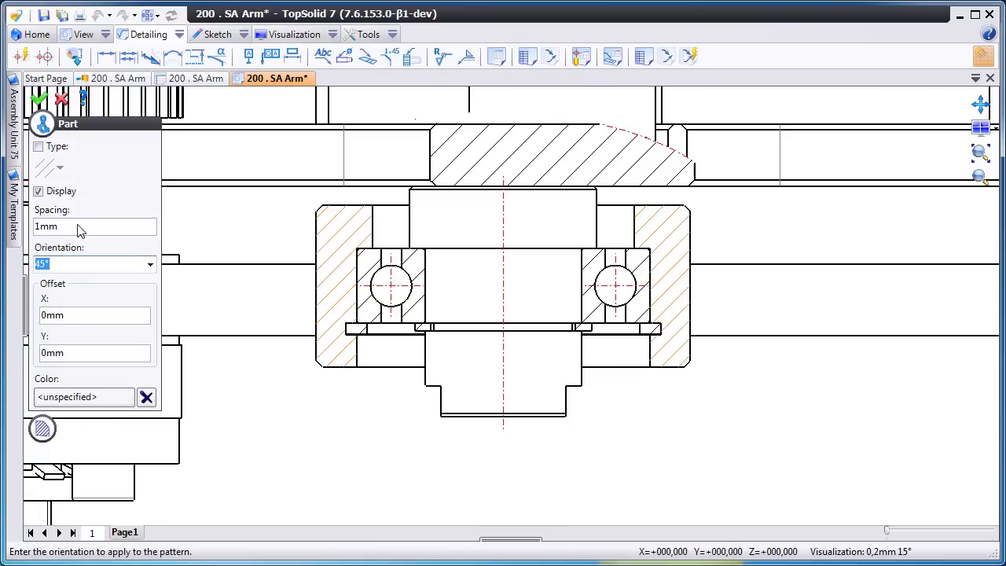
type("-45")
key("Tab")
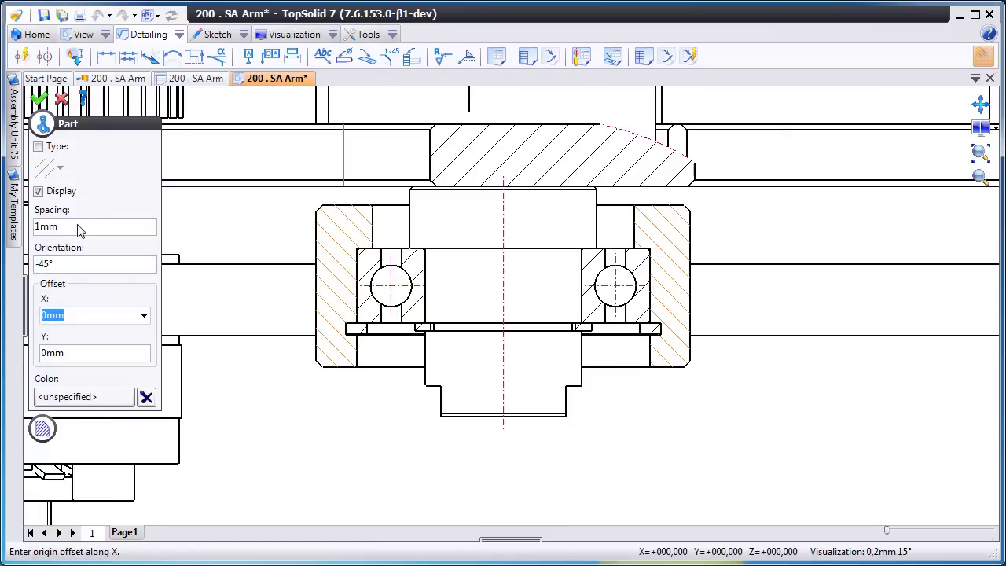
left_click(39, 100)
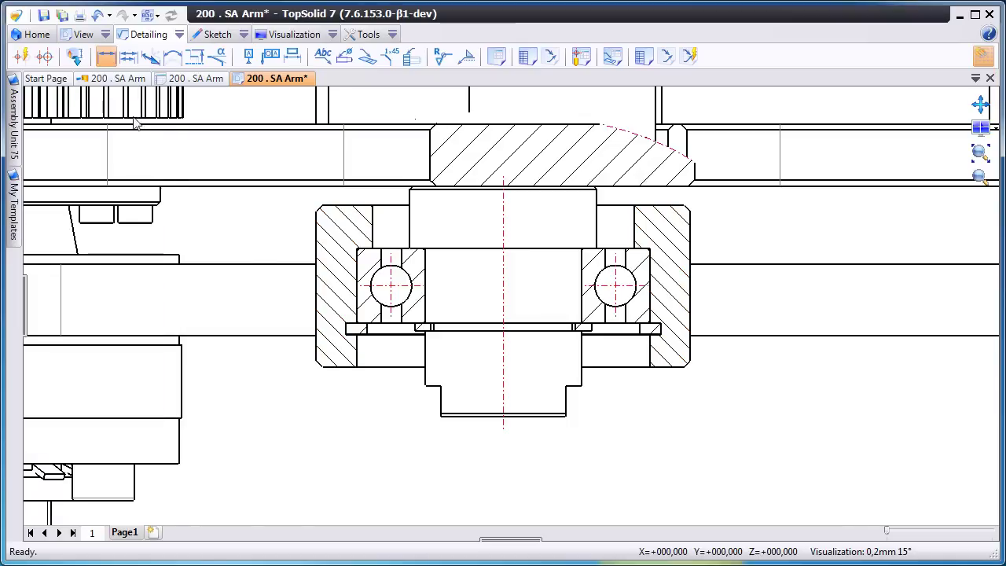
- Dimension the bearing housing's outer width as Ø60 below the section, then fit the sheet
left_click(316, 297)
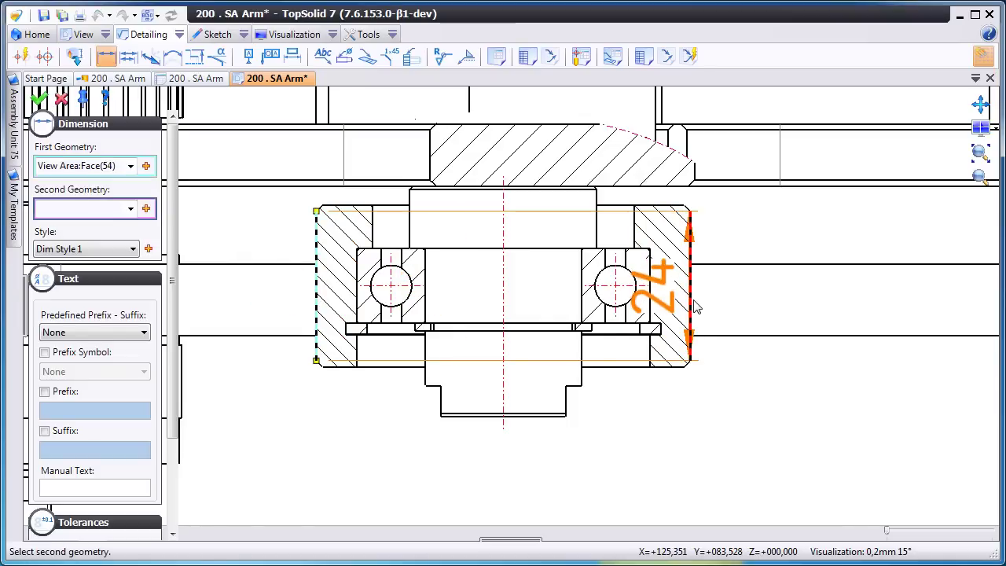
left_click(625, 390)
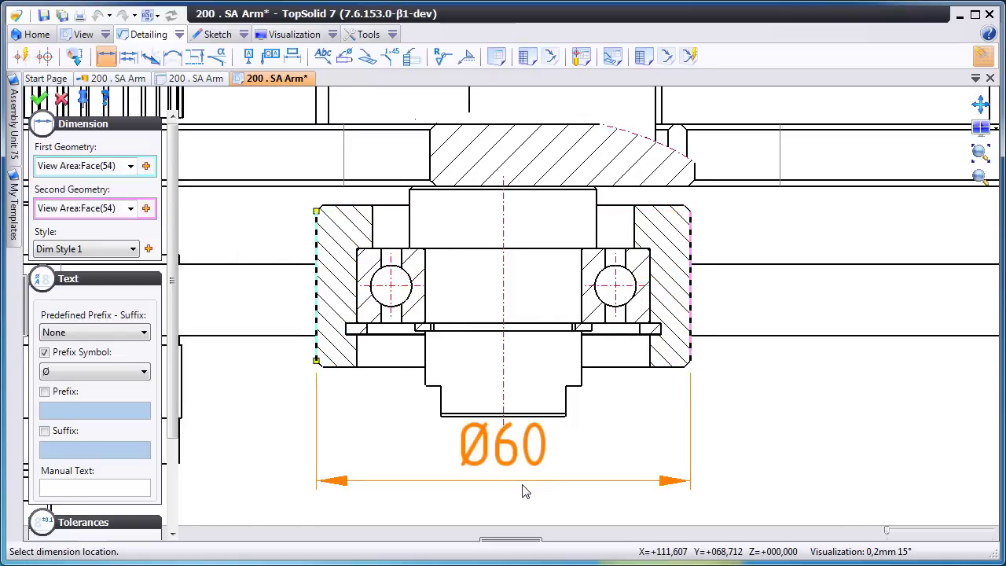
scroll(524, 490, "down", 3)
left_click(519, 438)
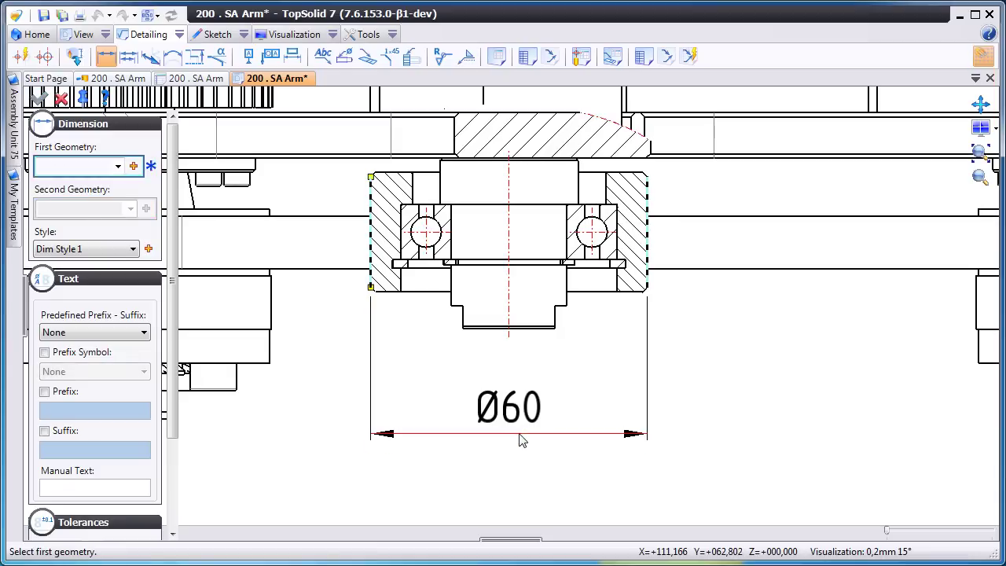
key("Escape")
scroll(728, 396, "down", 3)
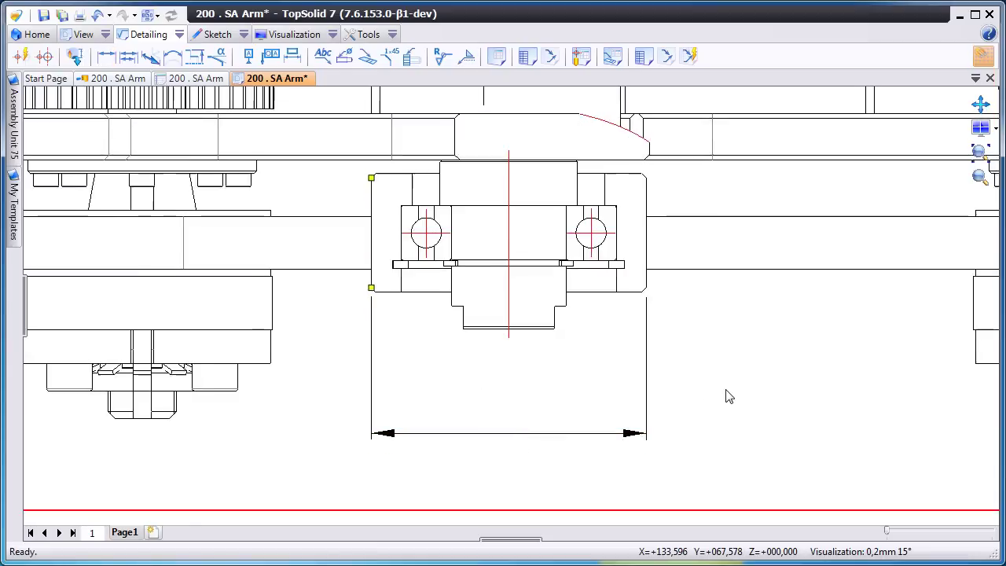
key("F5")
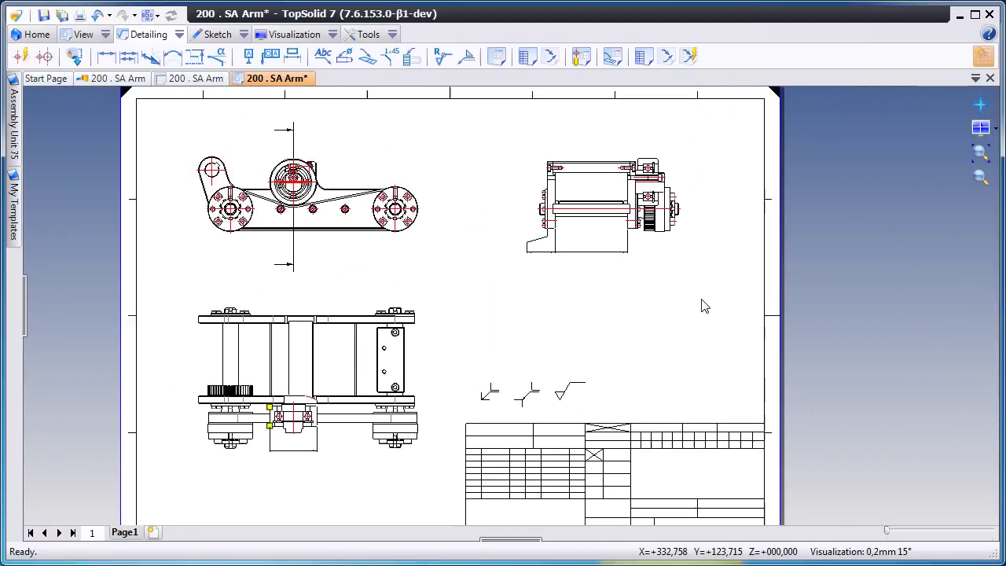
- Insert the 200 . SA Arm bill of materials table above the title block, out to its right corner
left_click(642, 57)
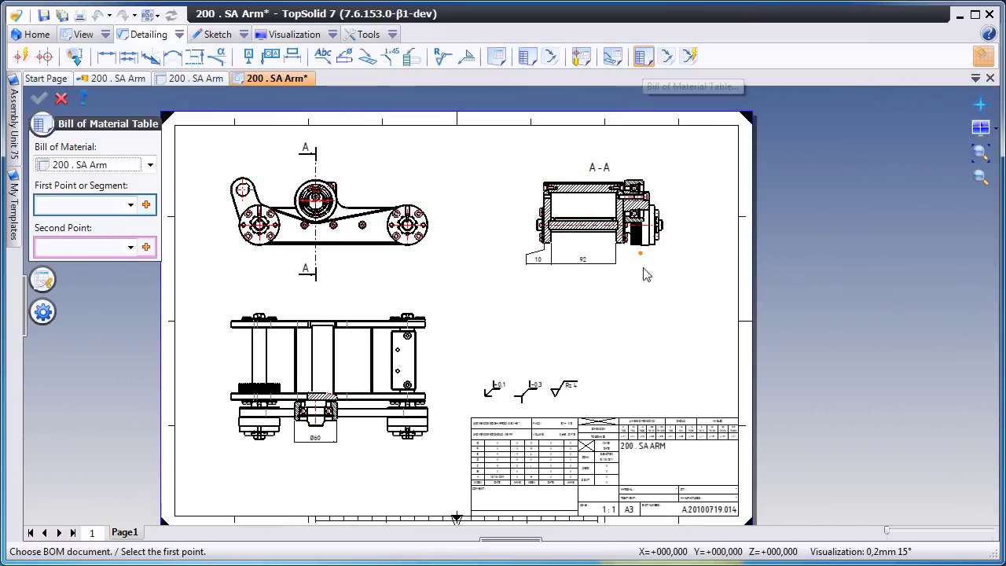
left_click(619, 417)
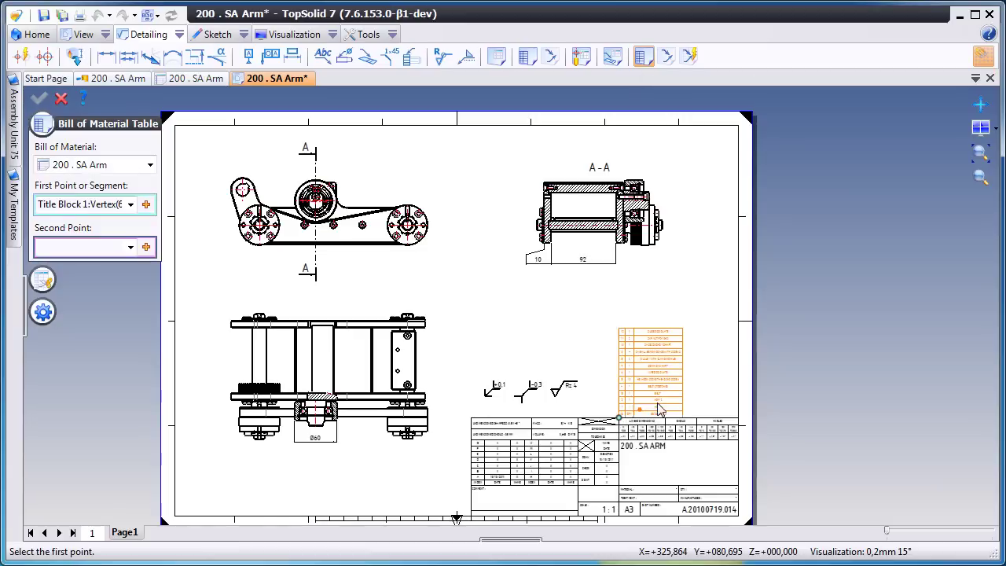
left_click(739, 419)
right_click(555, 295)
left_click(560, 292)
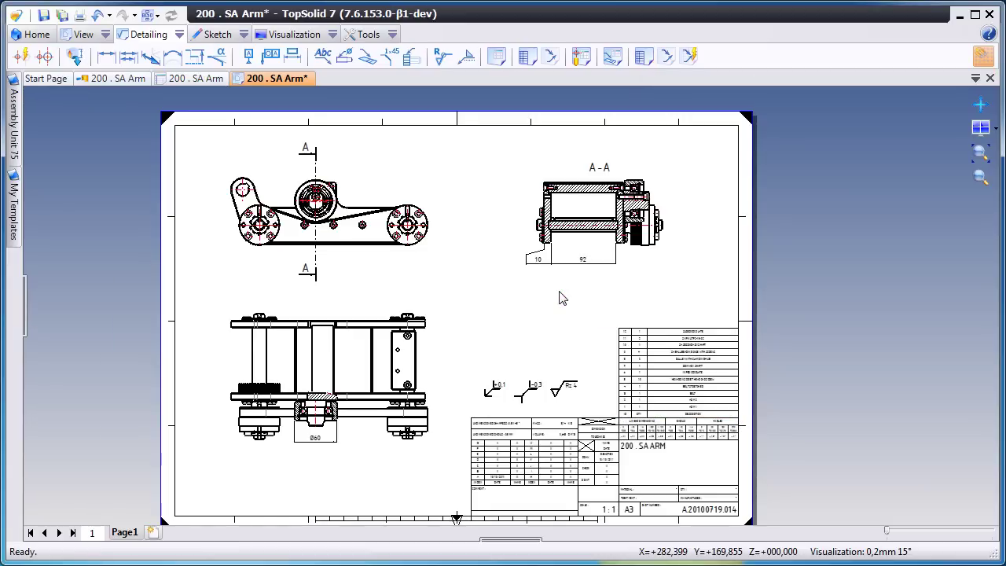
- Add automatic BOM index balloons to the parts in section view A-A
scroll(560, 297, "up", 3)
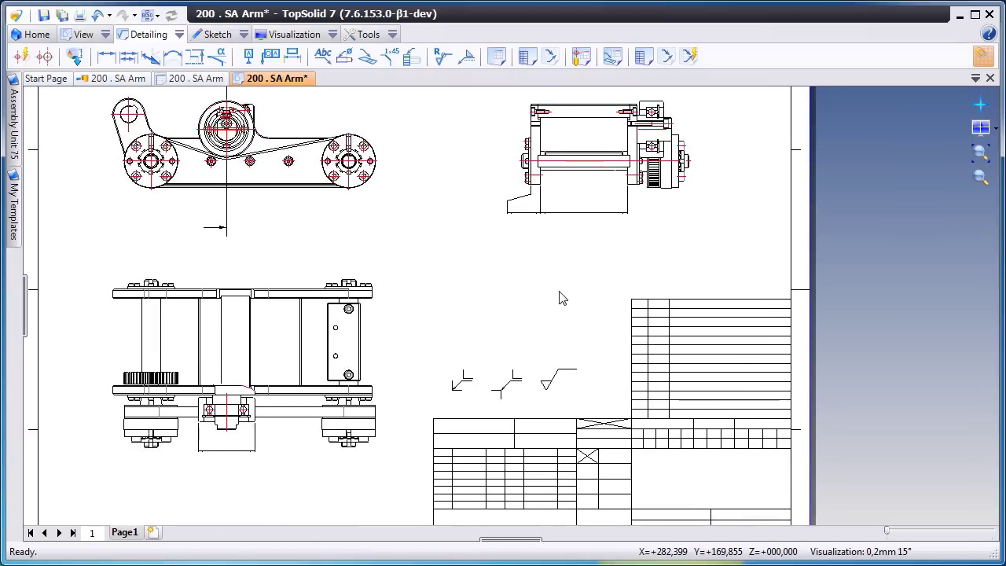
left_click(689, 56)
scroll(550, 231, "up", 3)
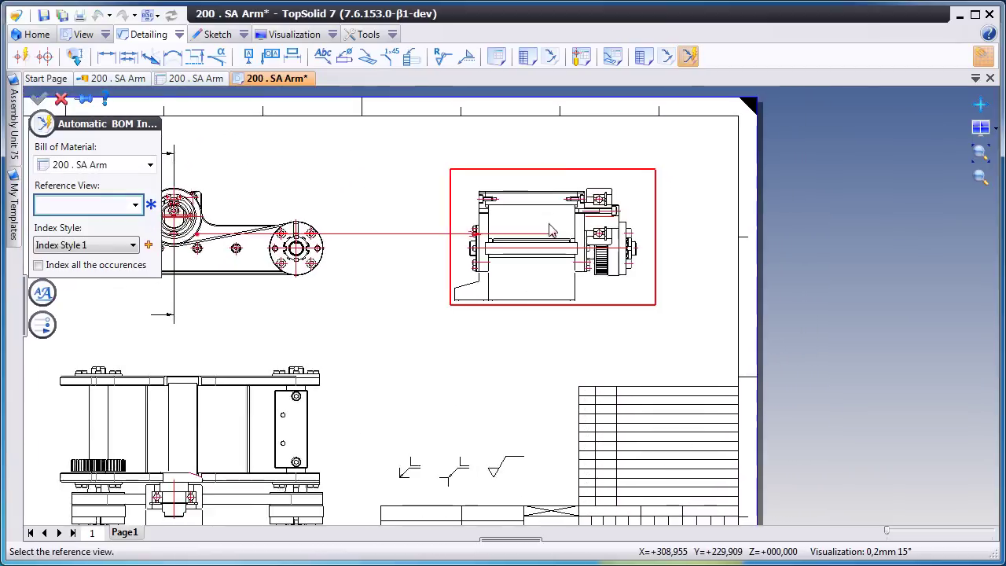
scroll(542, 232, "up", 3)
left_click(519, 249)
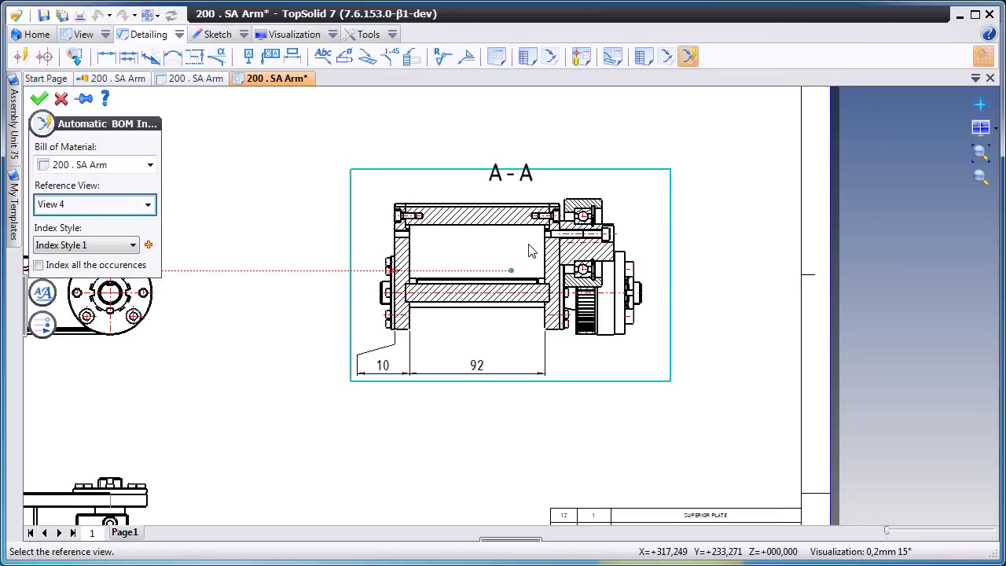
key("Return")
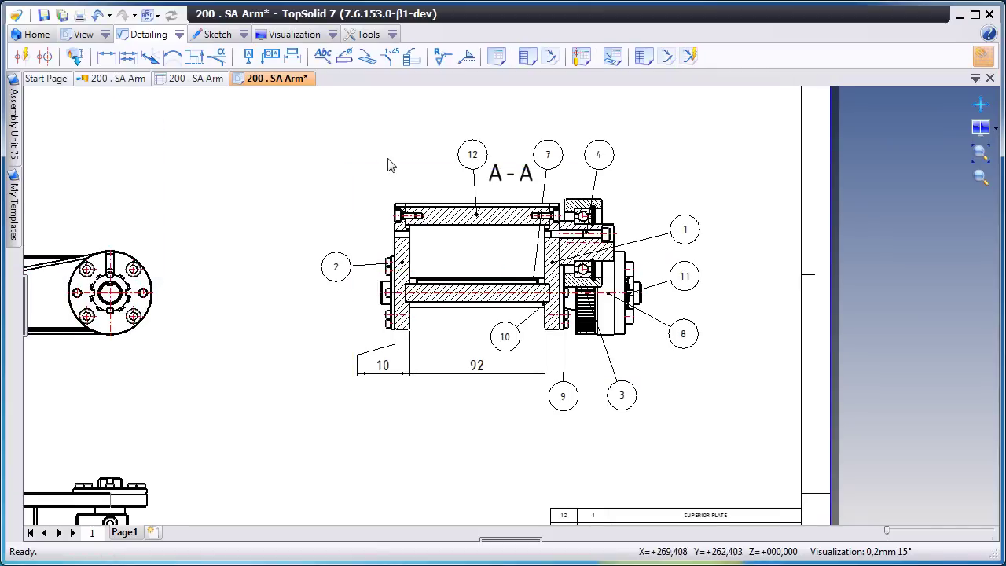
- Add index balloons to the lower projected view and fit the whole sheet
scroll(382, 163, "down", 3)
scroll(382, 164, "up", 1)
left_click(688, 59)
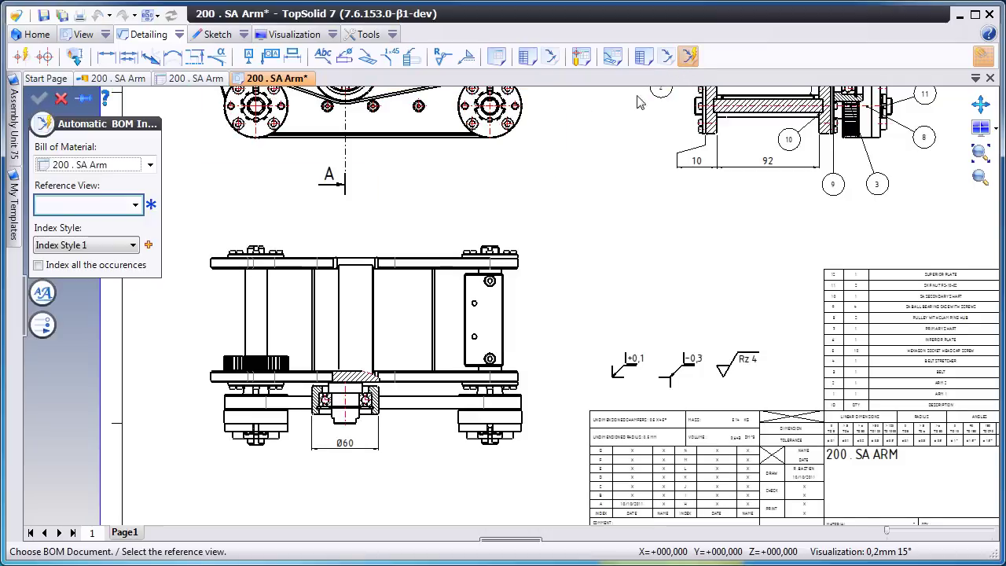
left_click(428, 282)
right_click(602, 226)
left_click(629, 225)
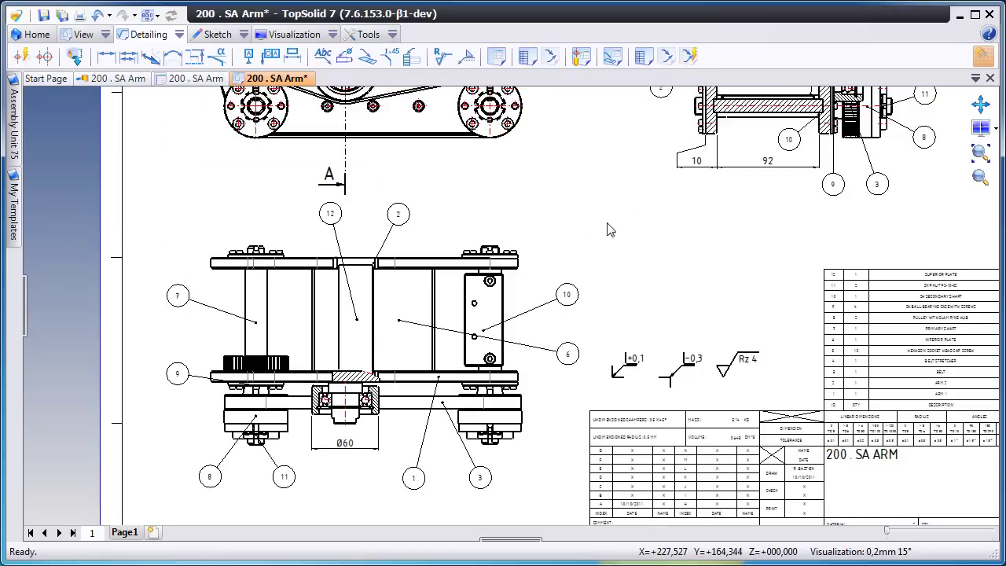
key("Home")
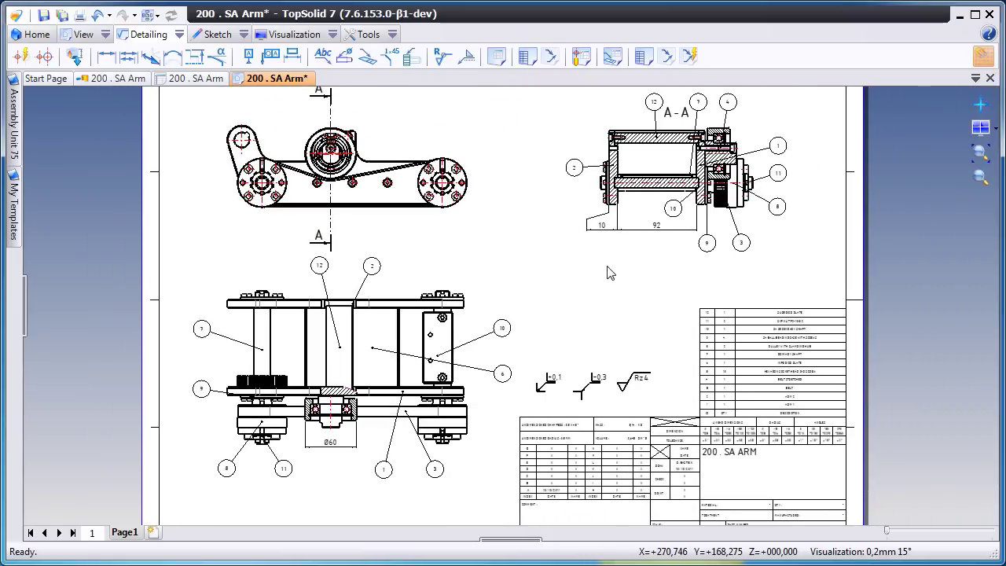
- Set the title block QTY field to 20
scroll(607, 273, "up", 5)
scroll(607, 272, "up", 2)
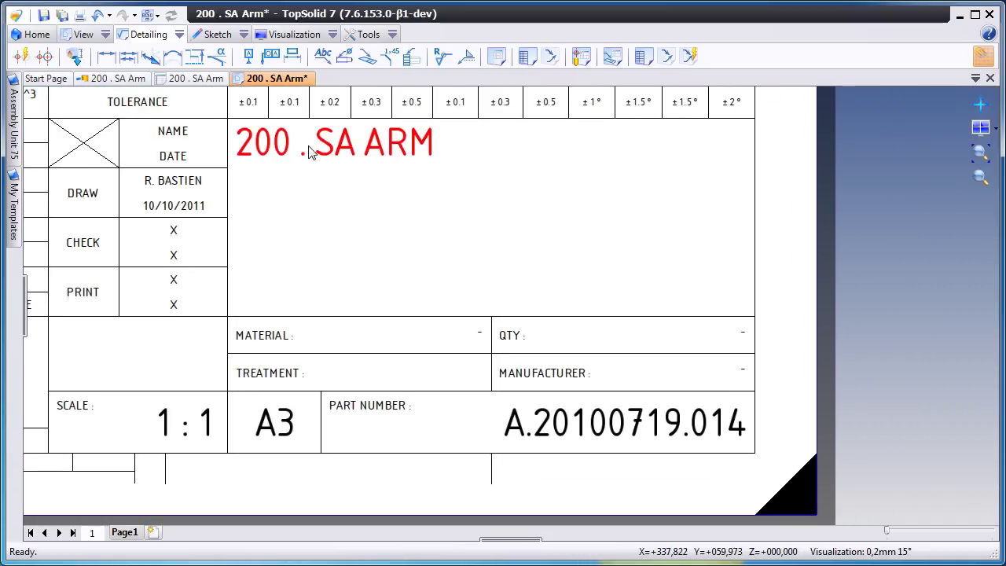
double_click(743, 338)
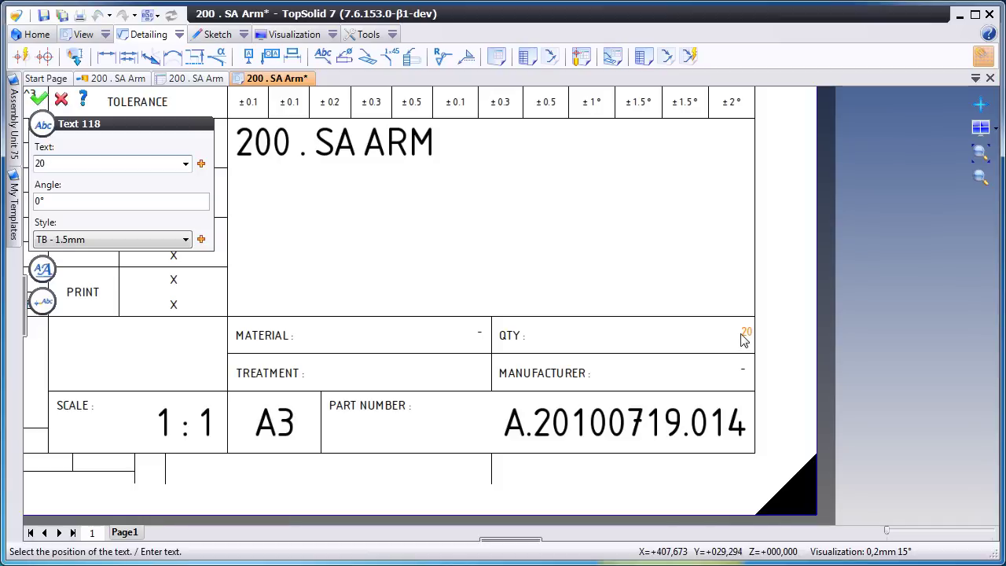
key("Return")
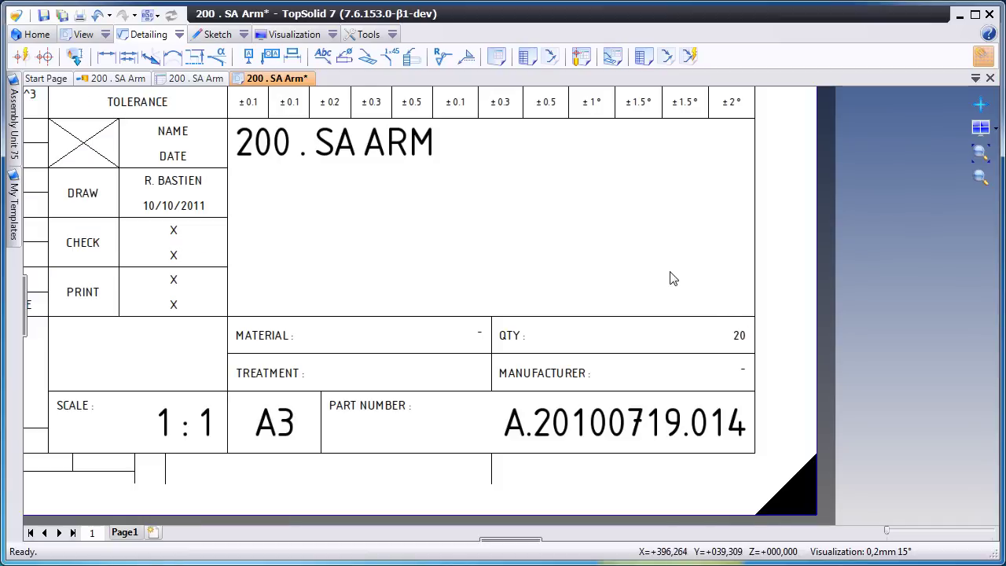
- Fill the PRINT row with the checker's name and date 10/10/2011, then fit the sheet
double_click(175, 285)
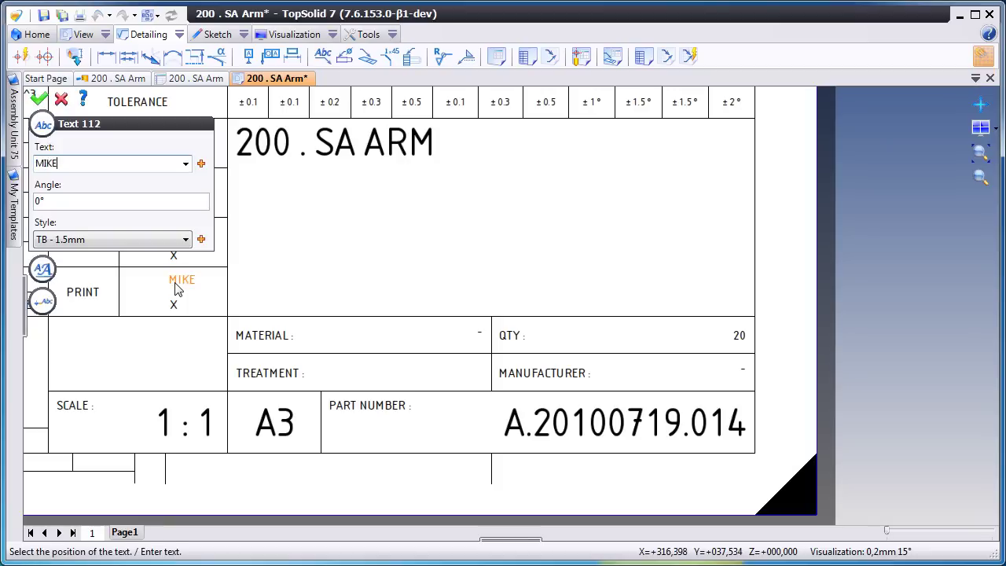
key("Return")
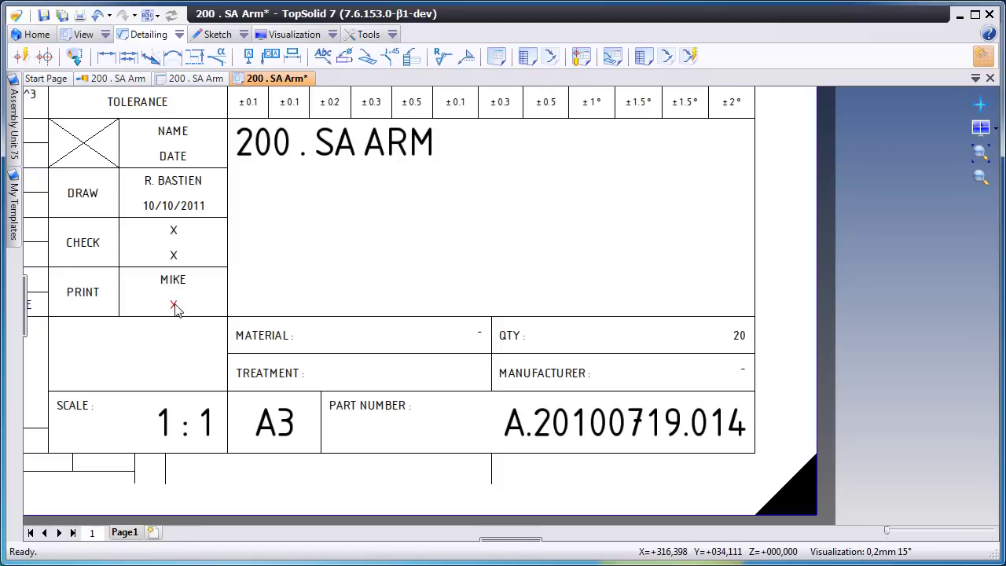
double_click(175, 305)
type("10/10/2011")
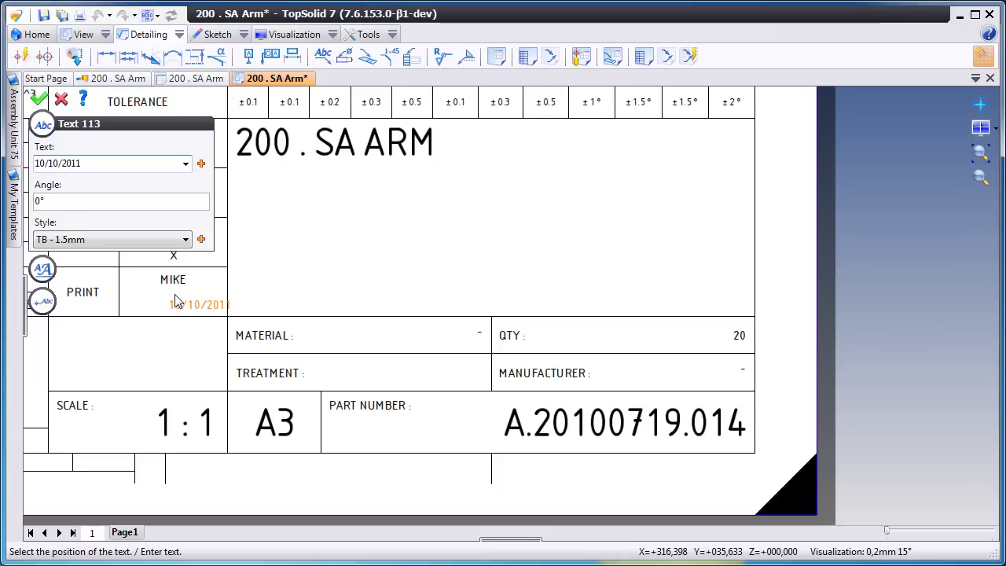
key("Return")
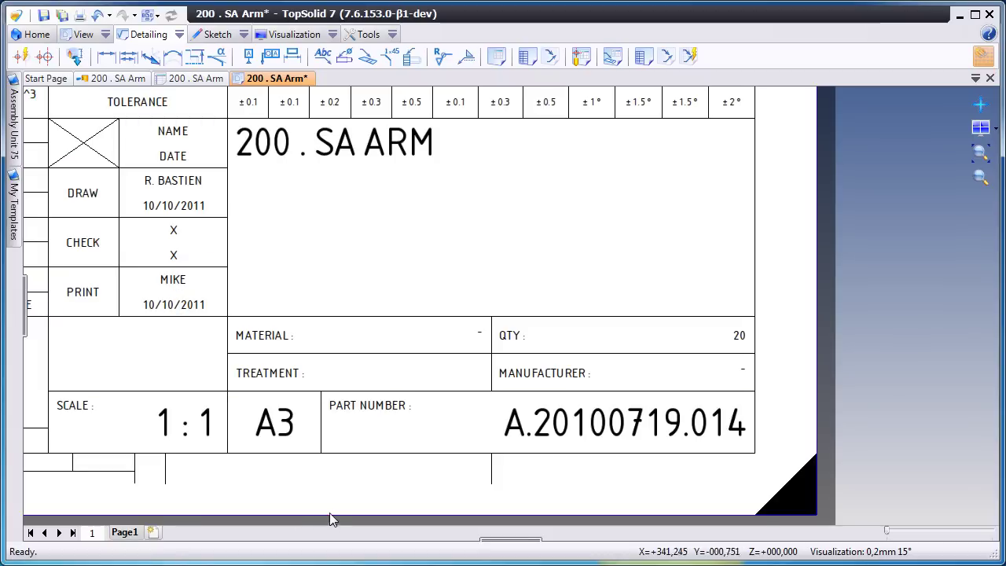
scroll(469, 269, "down", 1)
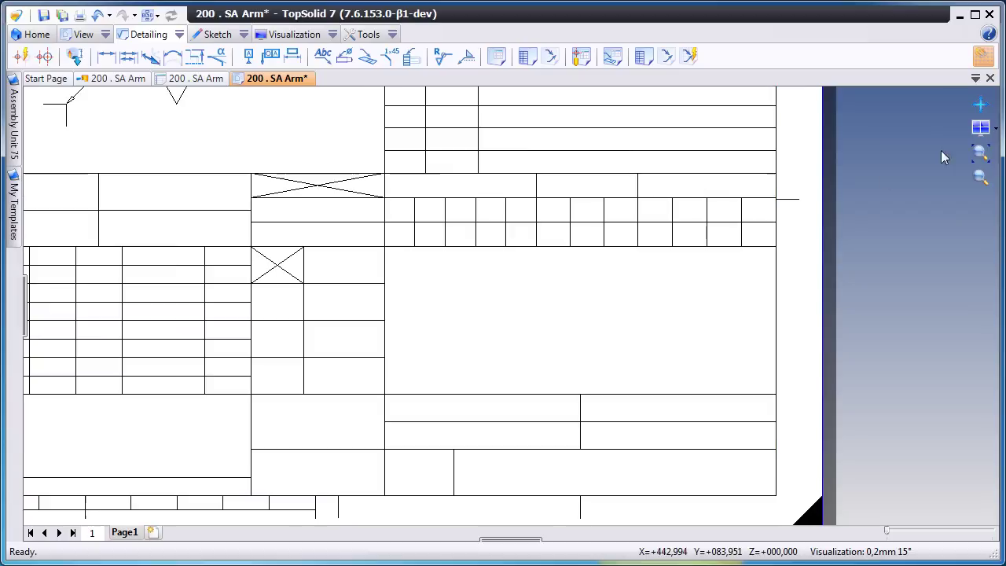
left_click(979, 153)
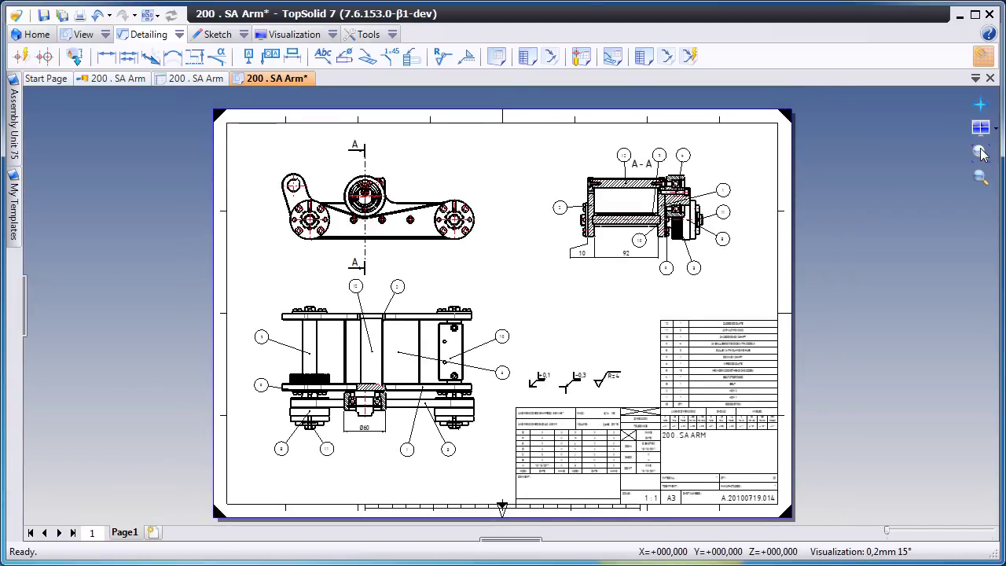